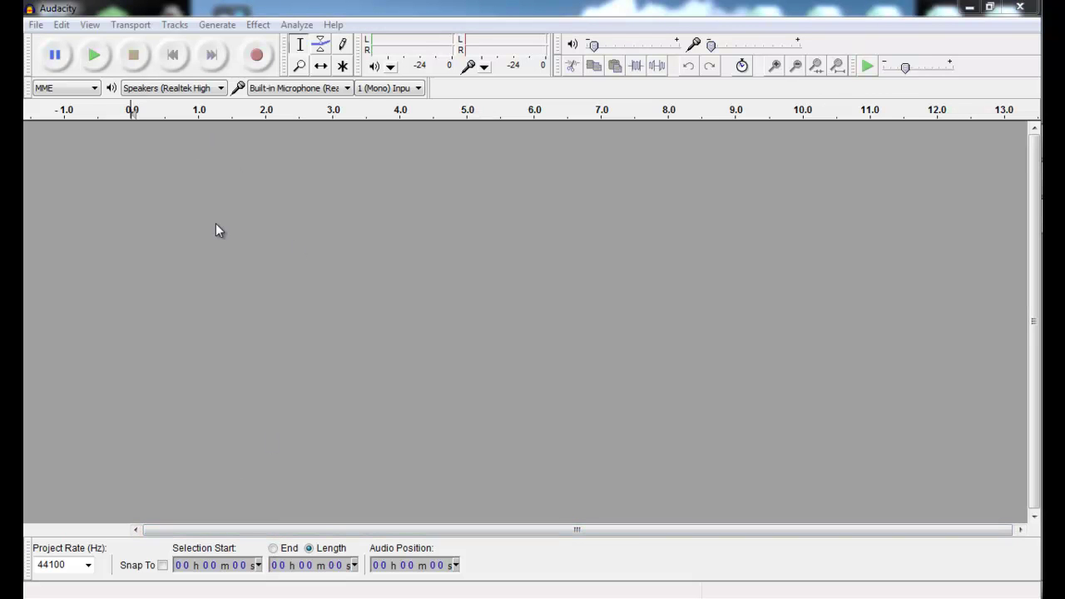
Step: Record a roughly 4.6-second voice clip into a new audio track
left_click(258, 56)
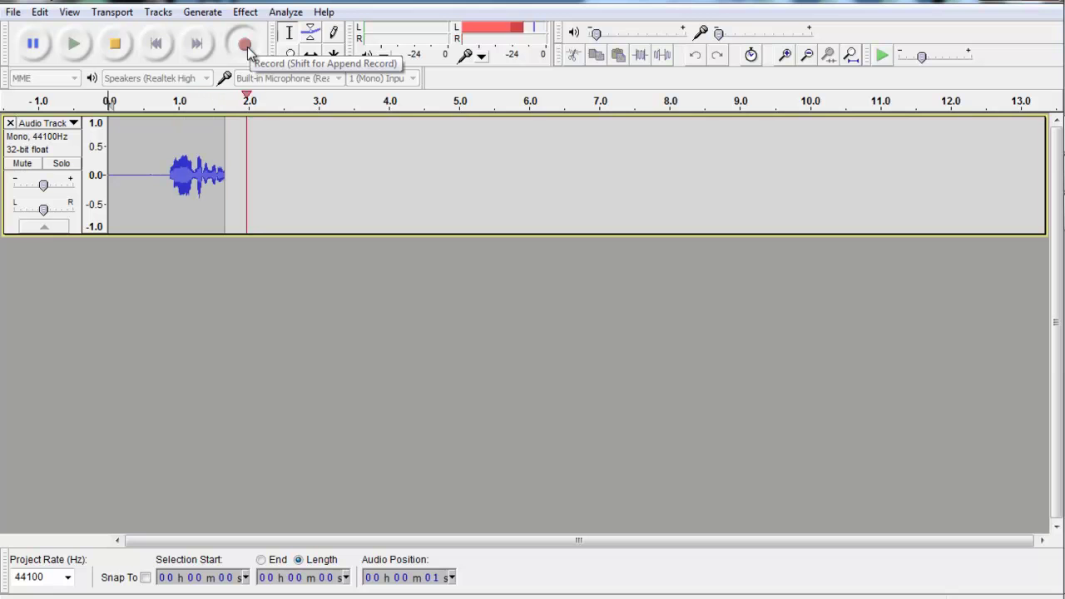
left_click(113, 47)
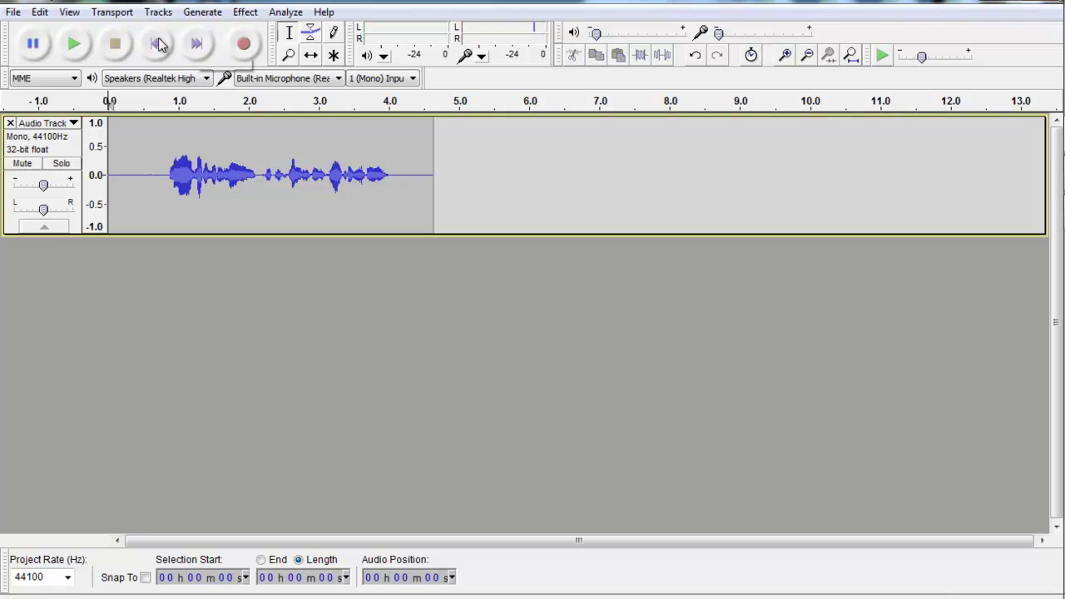
left_click(197, 46)
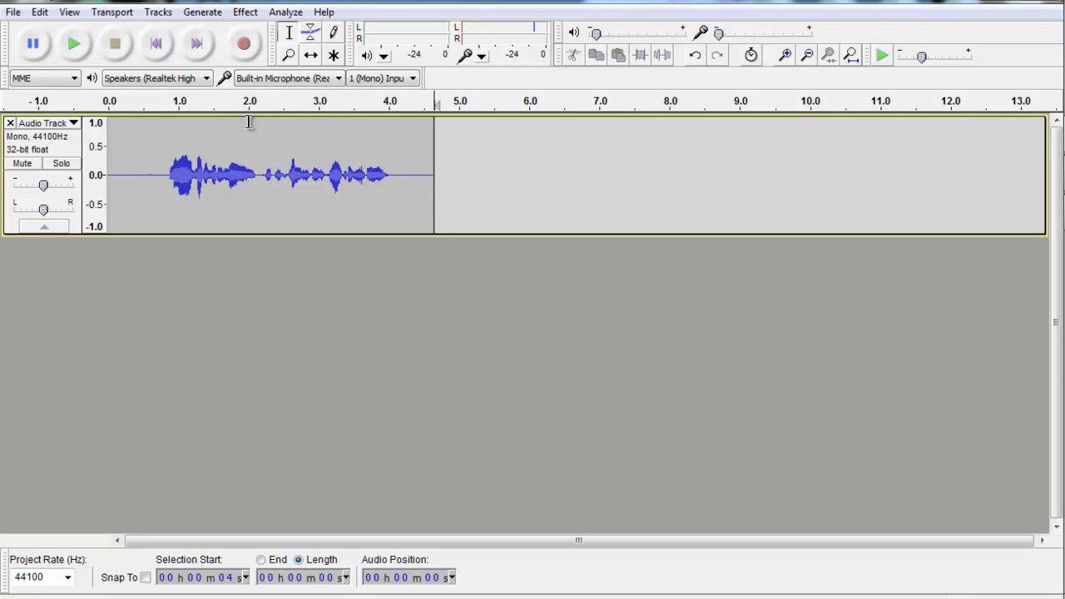
Step: Place the edit point in the clip near 1 second, then at about 3.8 seconds
left_click(418, 133)
left_click(361, 136)
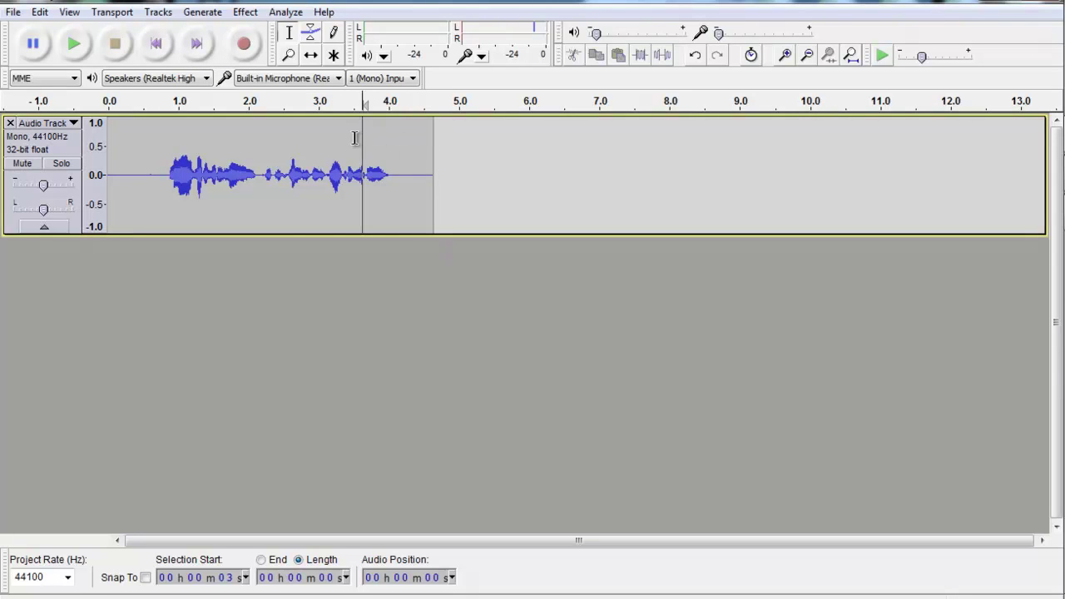
left_click(282, 140)
left_click(237, 141)
left_click(176, 141)
left_click(220, 143)
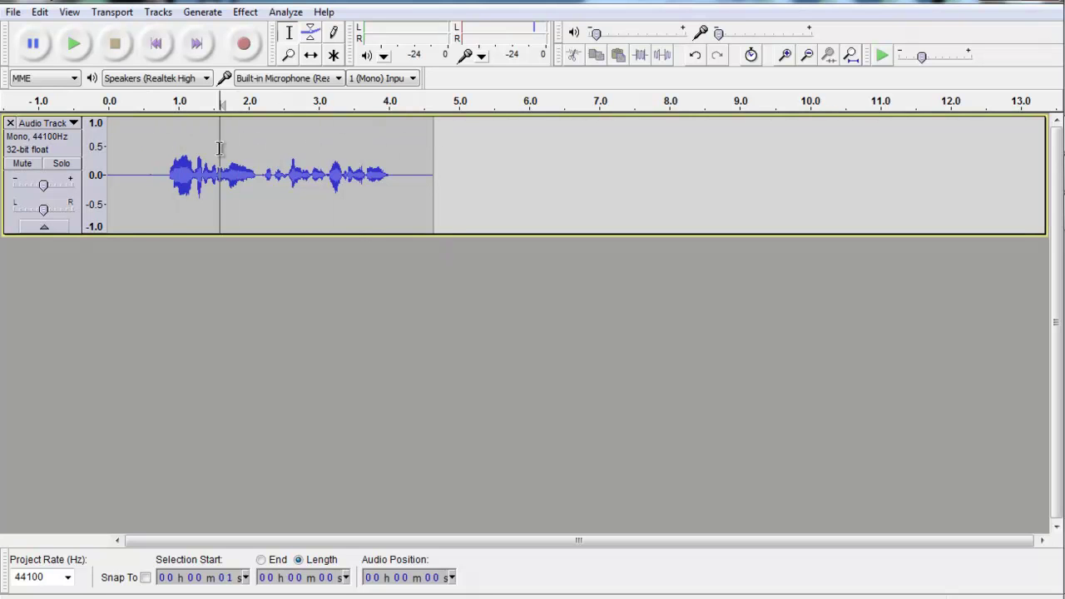
left_click(307, 144)
left_click(371, 146)
Step: Play the recorded voice clip back from the start
left_click(156, 45)
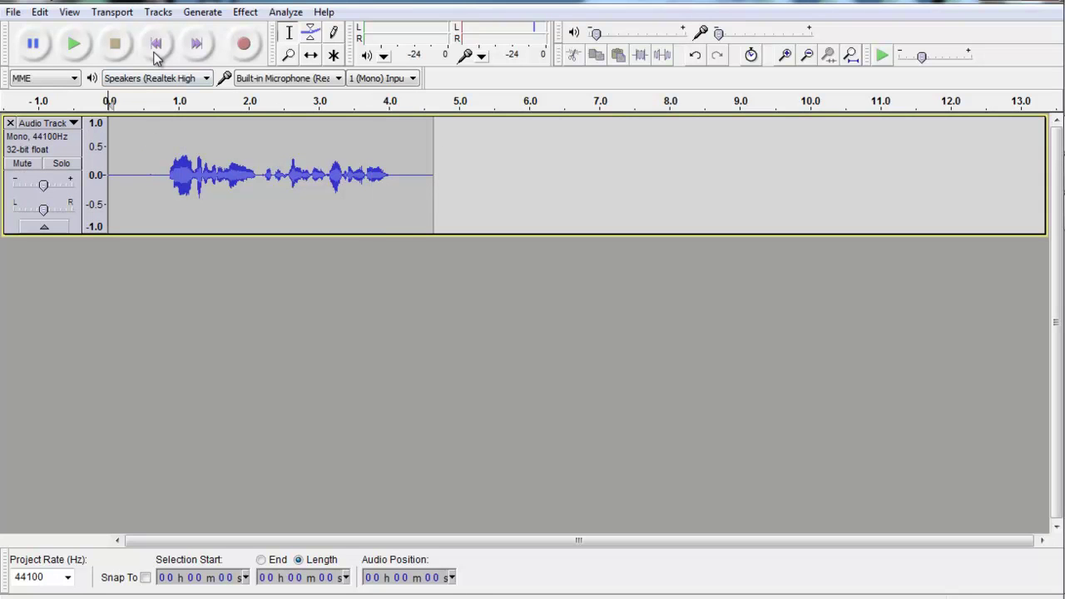
left_click(79, 44)
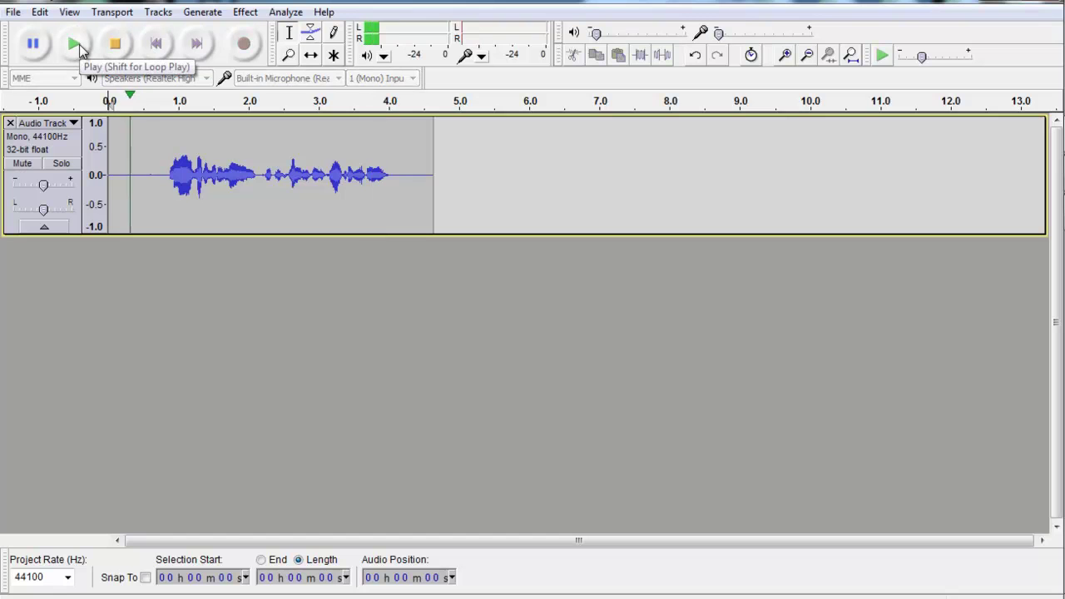
left_click(117, 49)
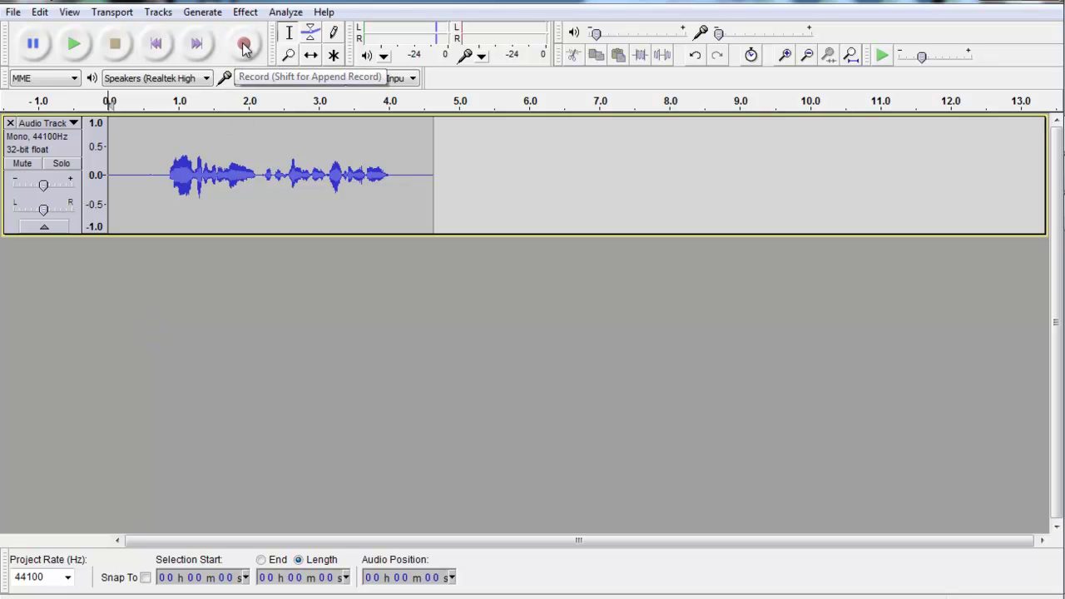
Step: Record a second 4.5-second voice take into a new track, then play both tracks together
left_click(244, 47)
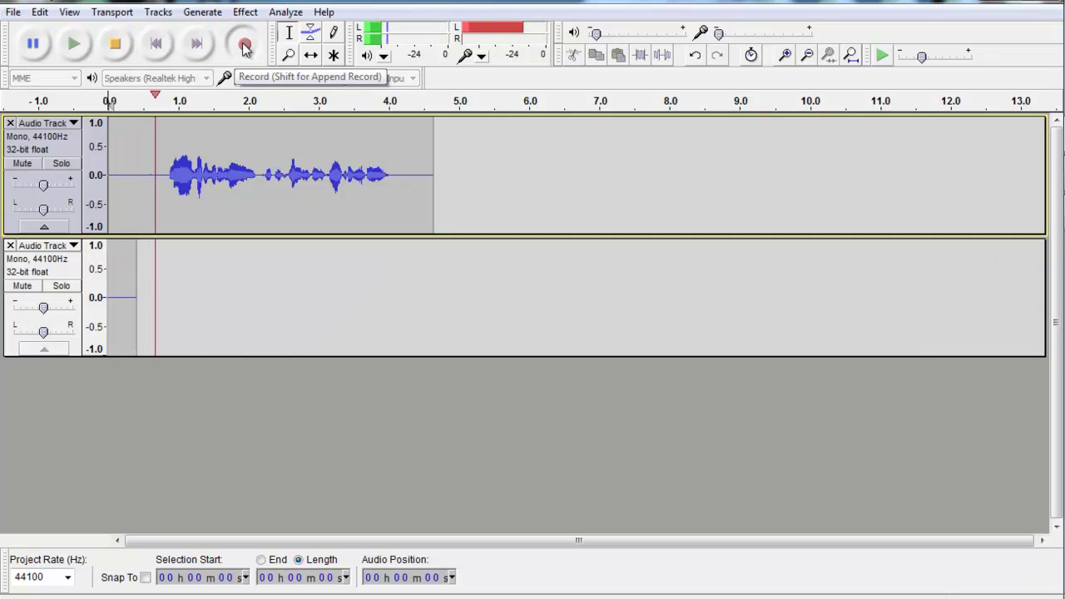
left_click(114, 45)
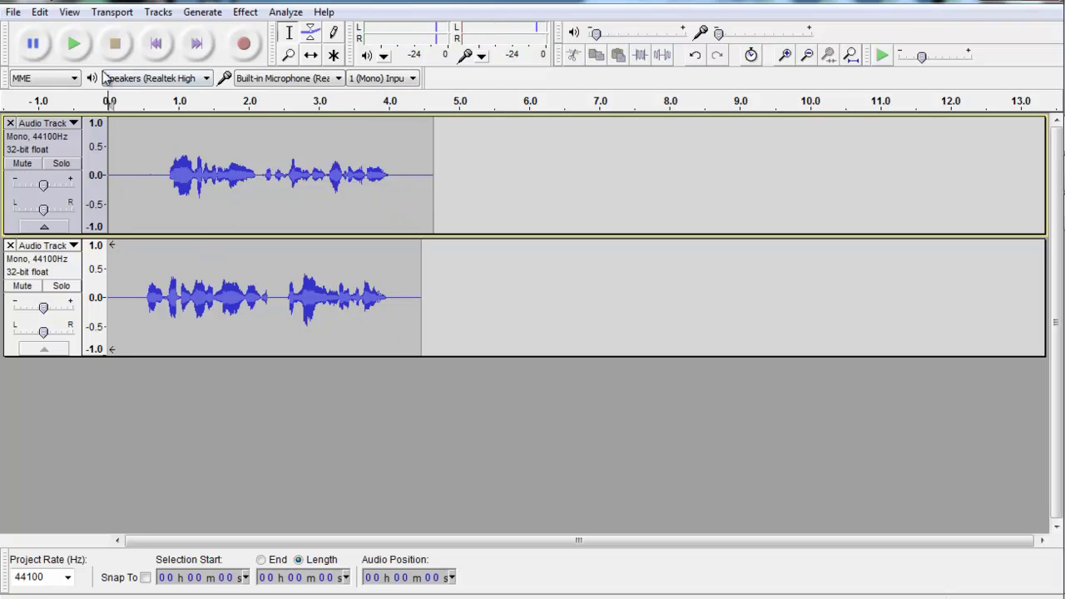
left_click(73, 45)
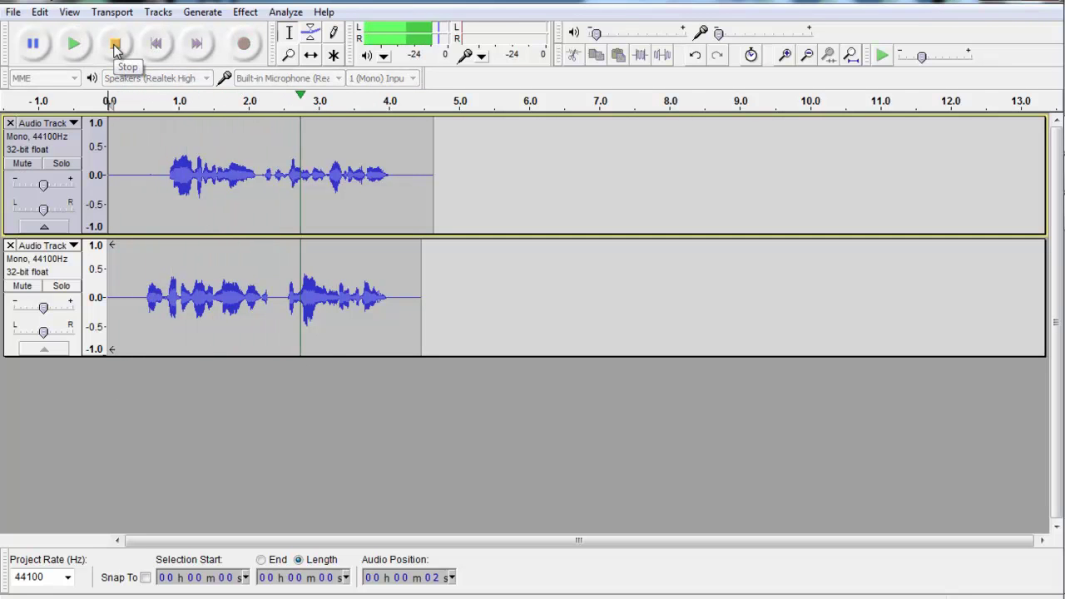
left_click(116, 46)
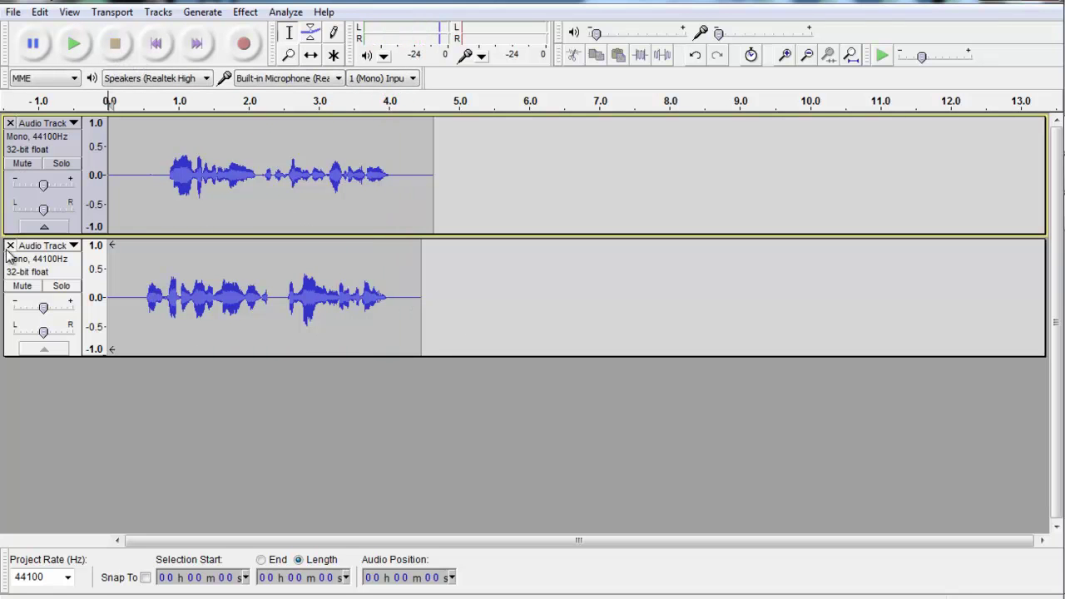
Step: Delete the second audio track and move the playback position to the first track's end
left_click(10, 246)
left_click(203, 204)
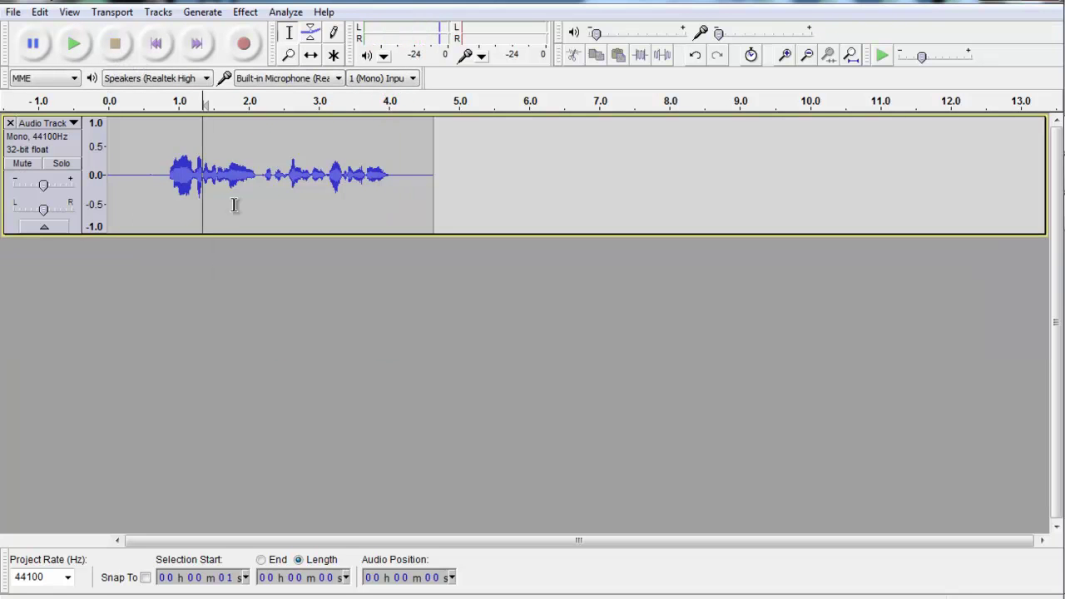
left_click(197, 45)
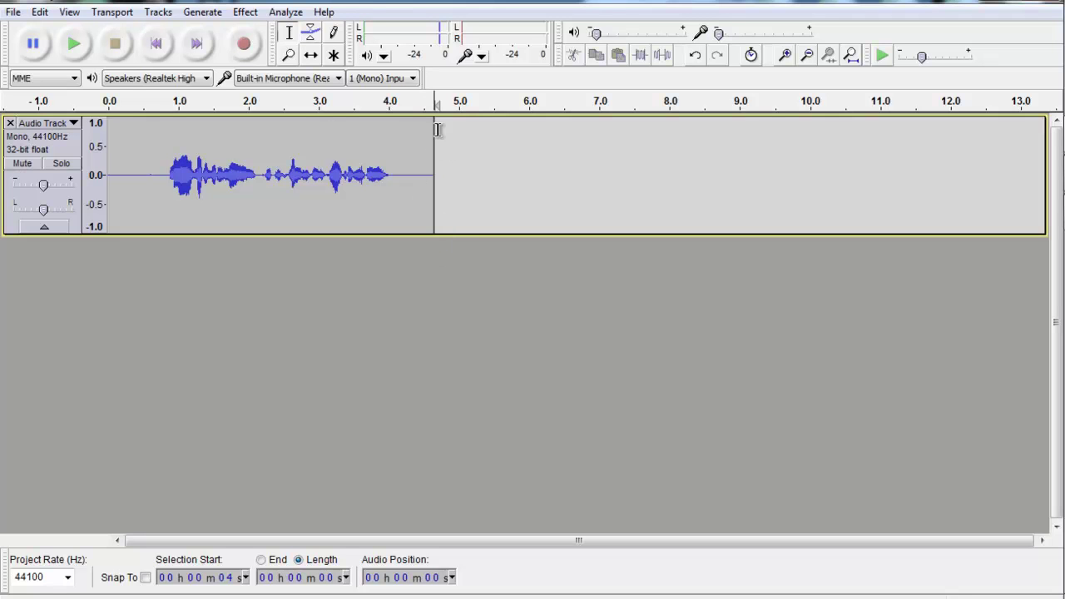
Step: Append a new take to the first track and play the 9.3-second result from the start
key("shift")
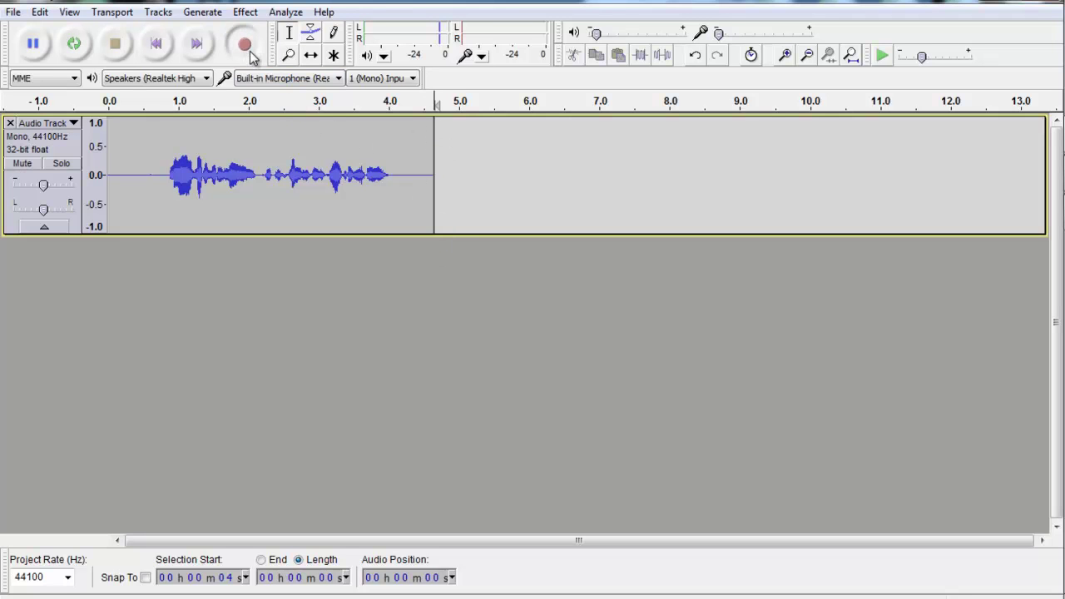
left_click(250, 57, "shift")
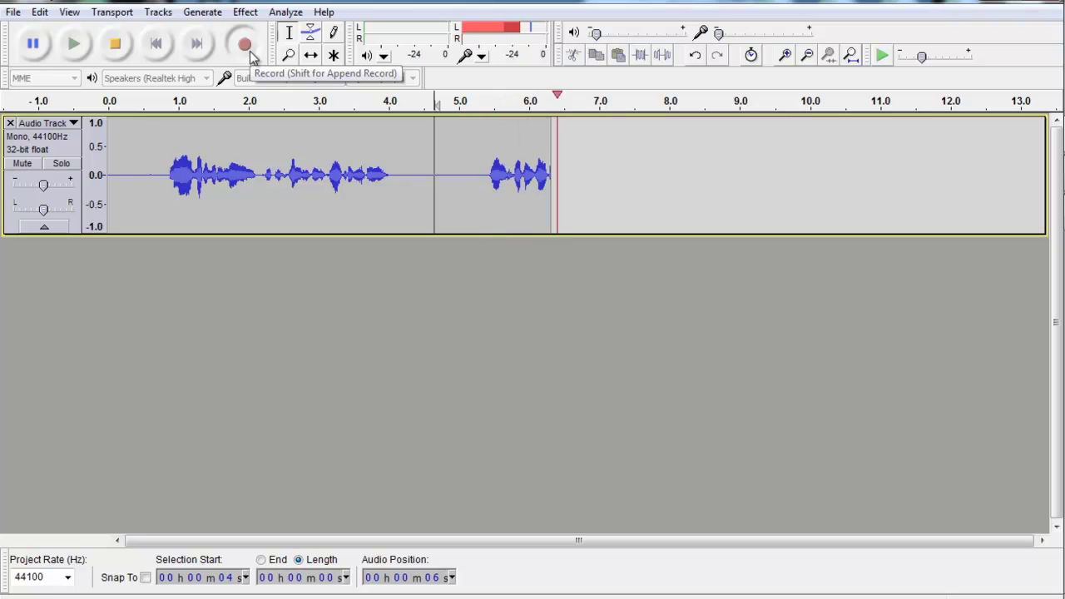
left_click(114, 45)
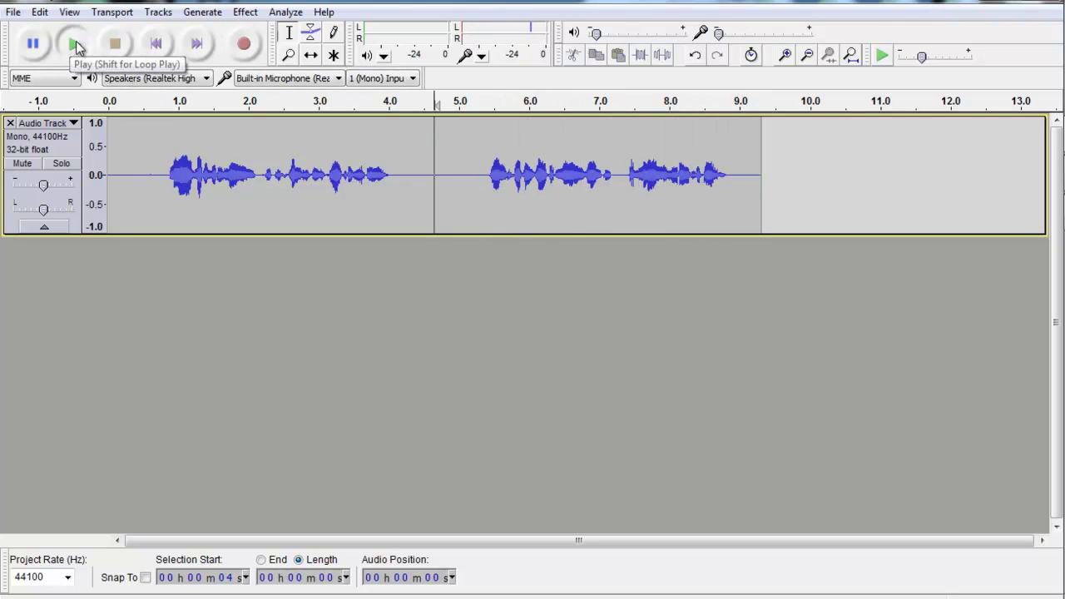
left_click(76, 46)
left_click(114, 45)
left_click(157, 43)
left_click(76, 43)
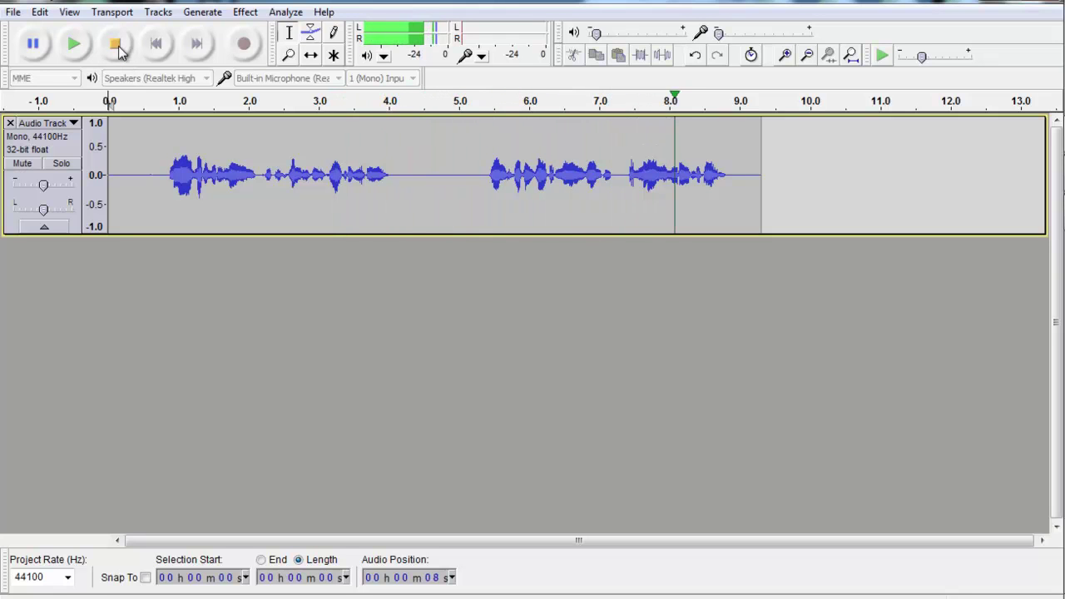
Step: Delete the silent gap around 4.4–5.2 s and play the voice track to check the cut
left_click_drag(419, 166, 475, 167)
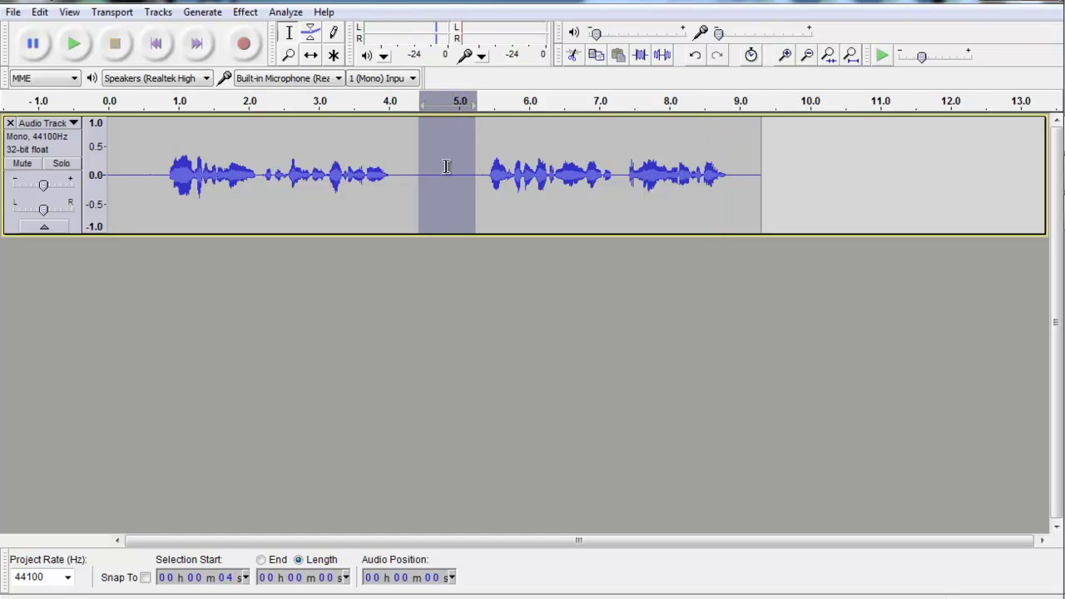
key("Delete")
left_click(143, 150)
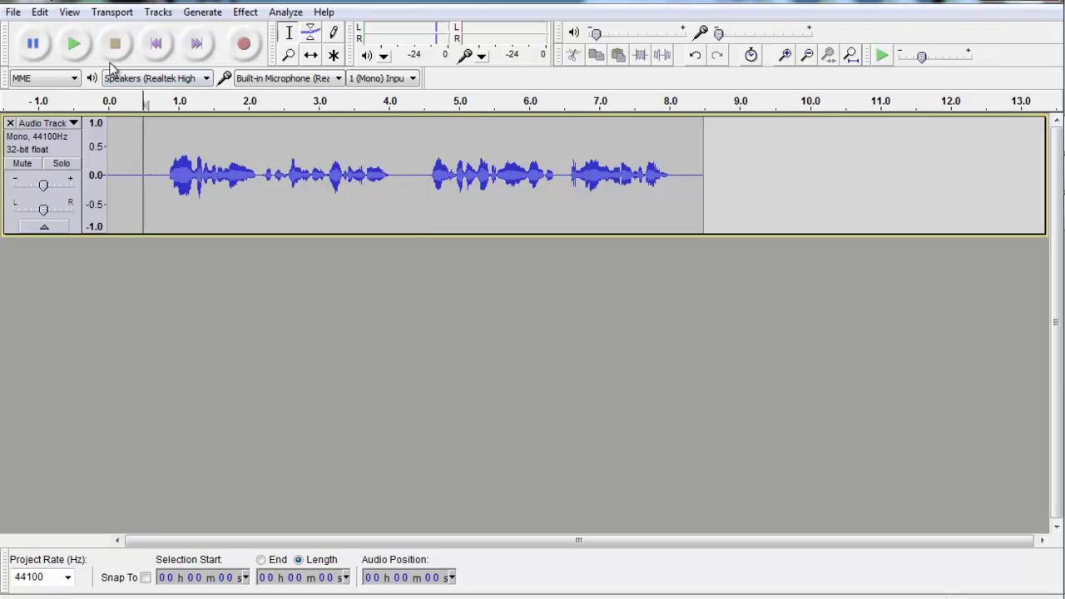
left_click(74, 44)
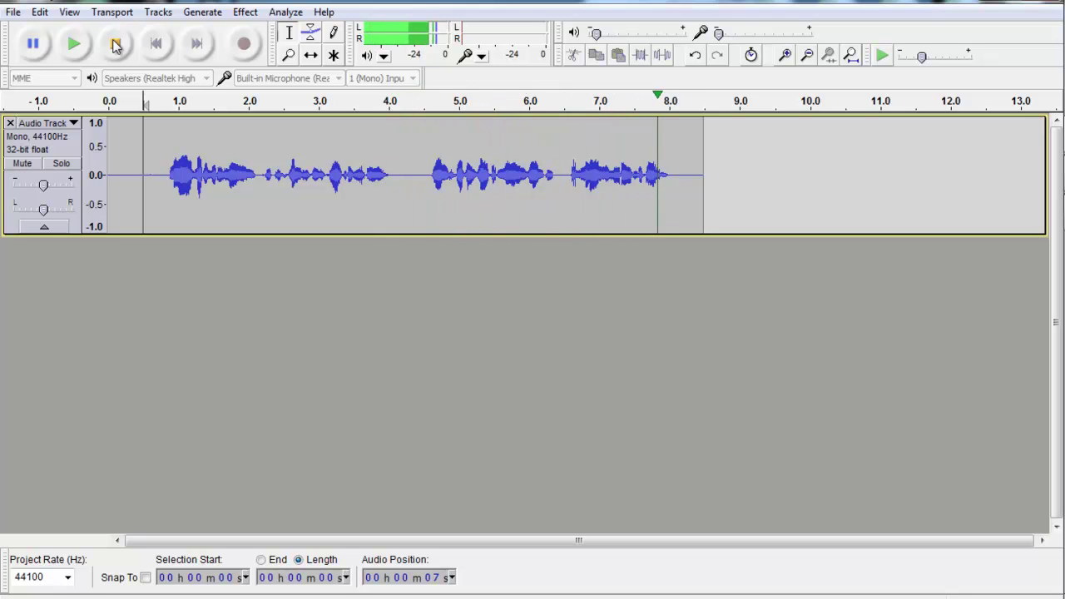
left_click(196, 44)
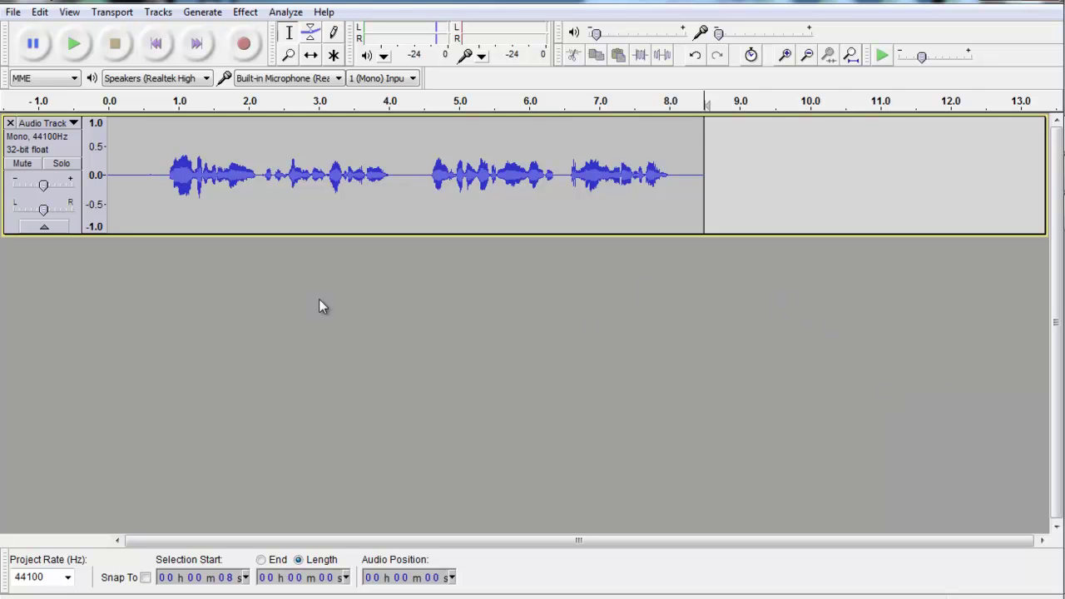
Step: Import Sleep Away.mp3 from Libraries > Music > Sample Music as a new stereo track
left_click(13, 12)
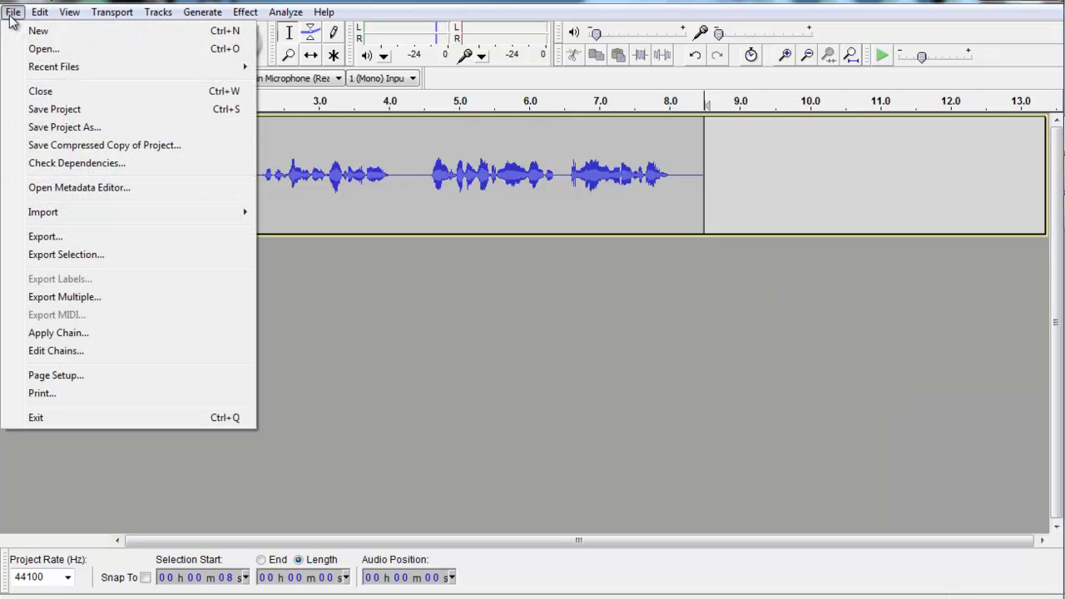
mouse_move(66, 214)
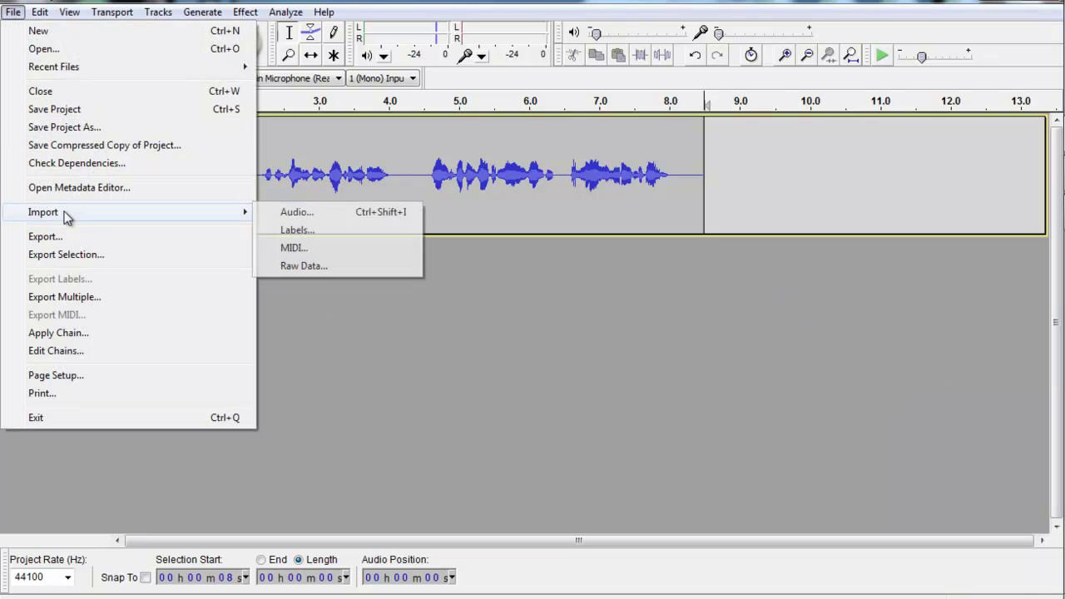
left_click(323, 212)
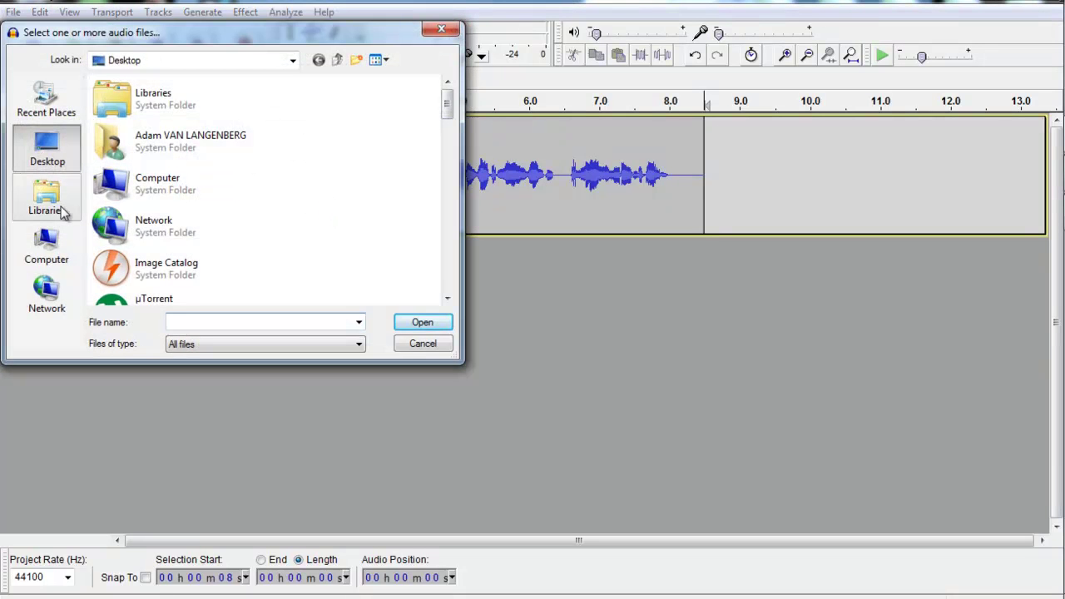
left_click(47, 197)
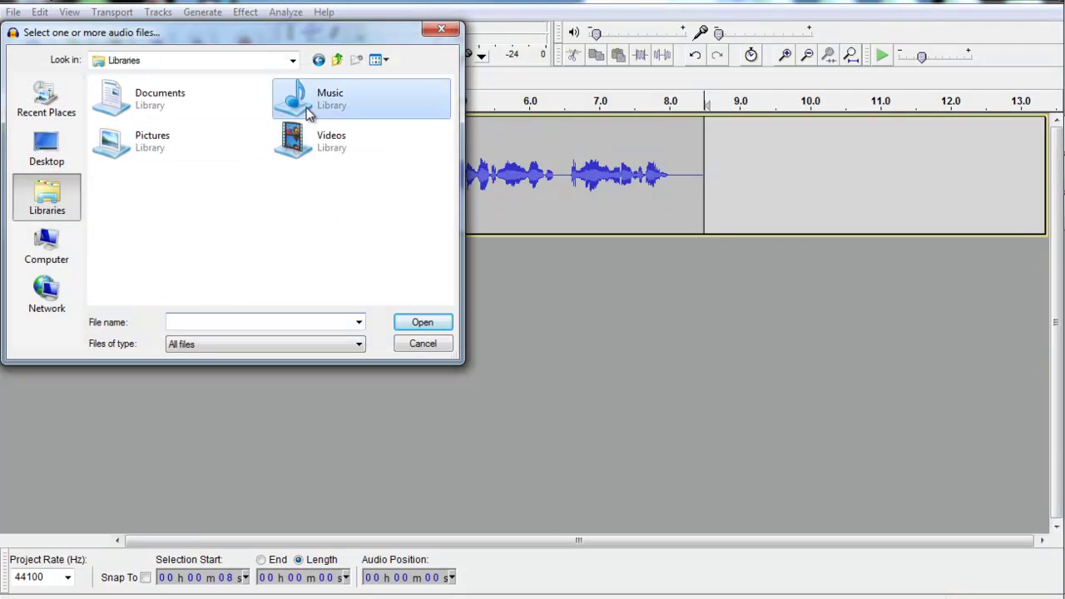
double_click(308, 112)
double_click(228, 136)
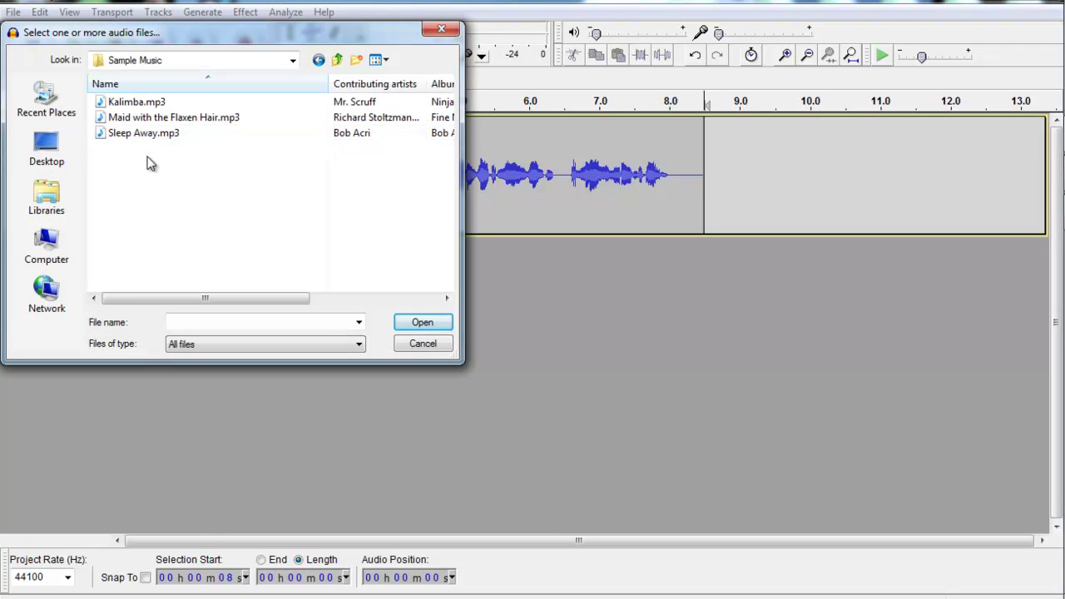
double_click(137, 135)
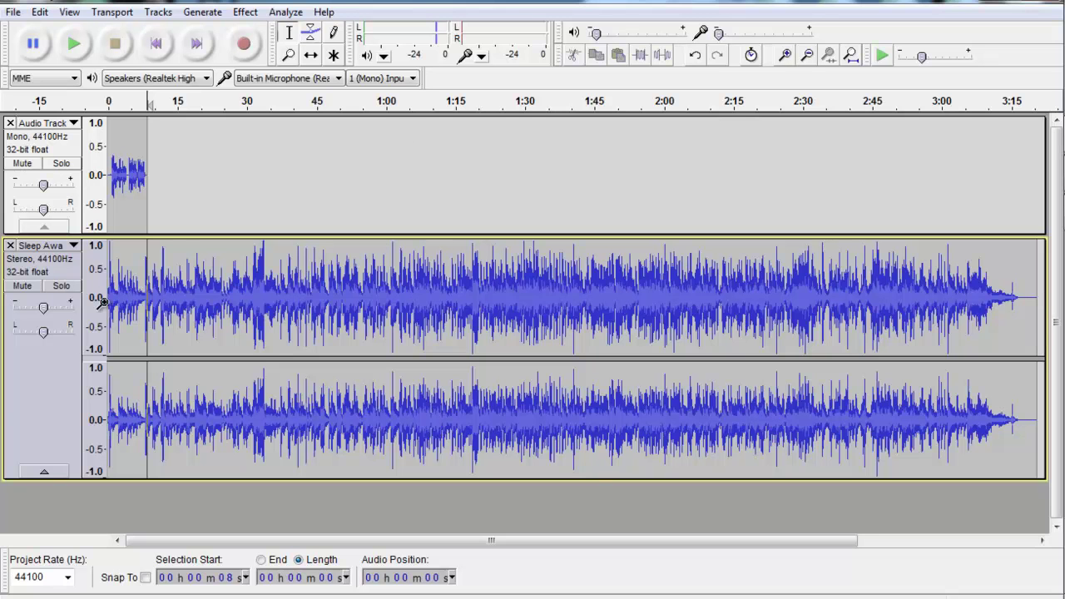
Step: Zoom to show the first 25 seconds and play the voice over Sleep Away from the start
left_click(786, 57)
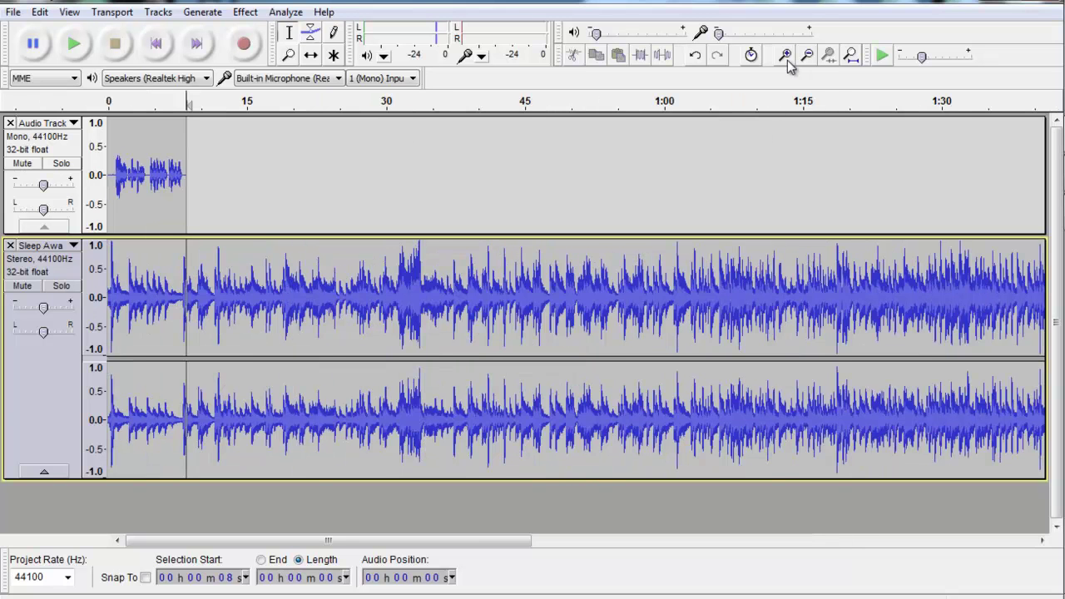
left_click(786, 57)
left_click(786, 57)
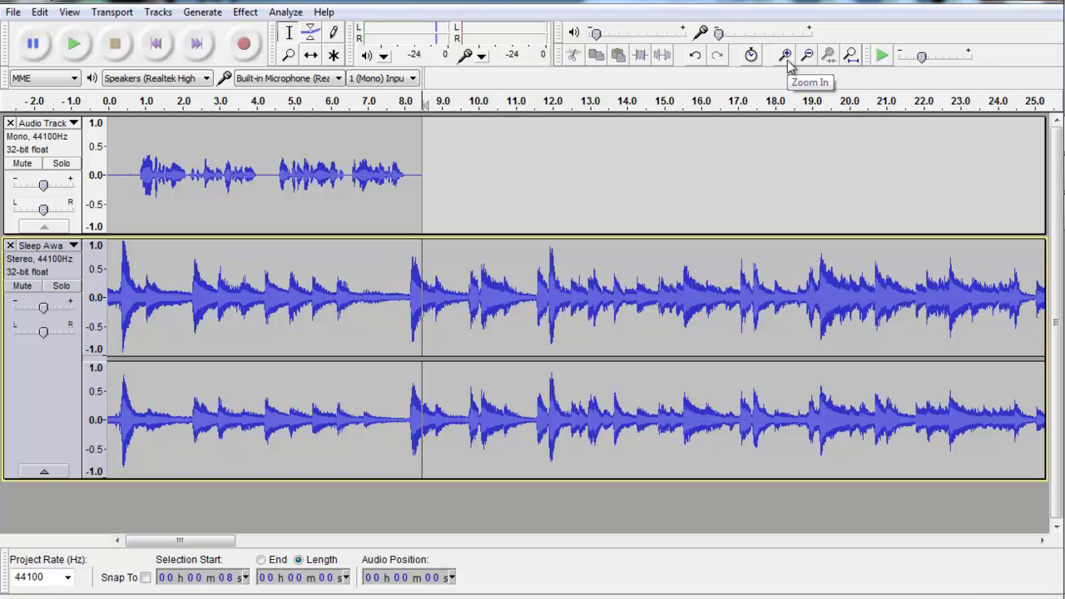
left_click(786, 57)
left_click(808, 58)
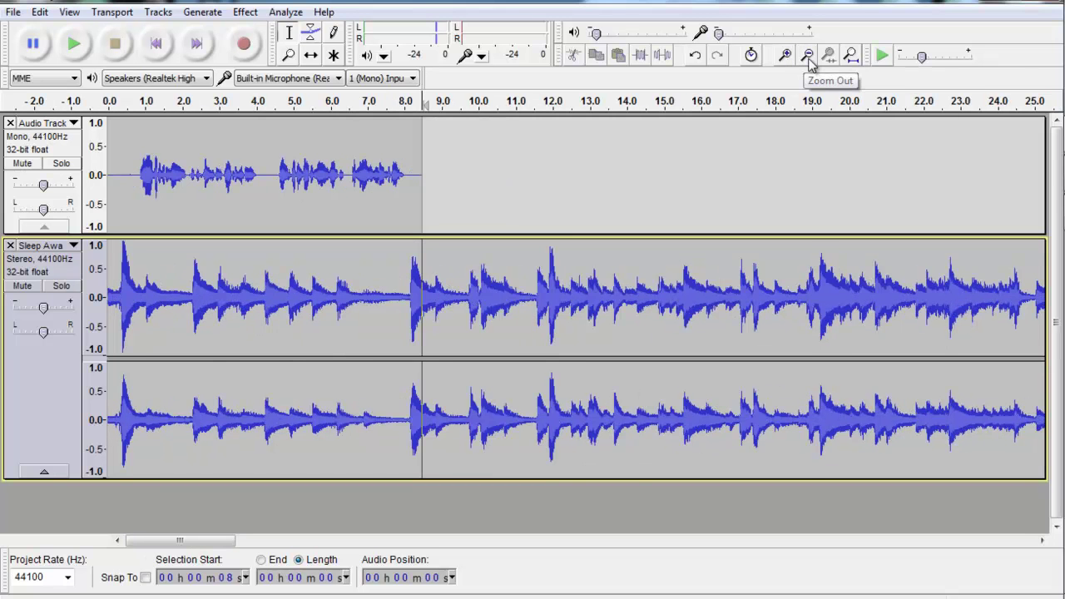
left_click(448, 203)
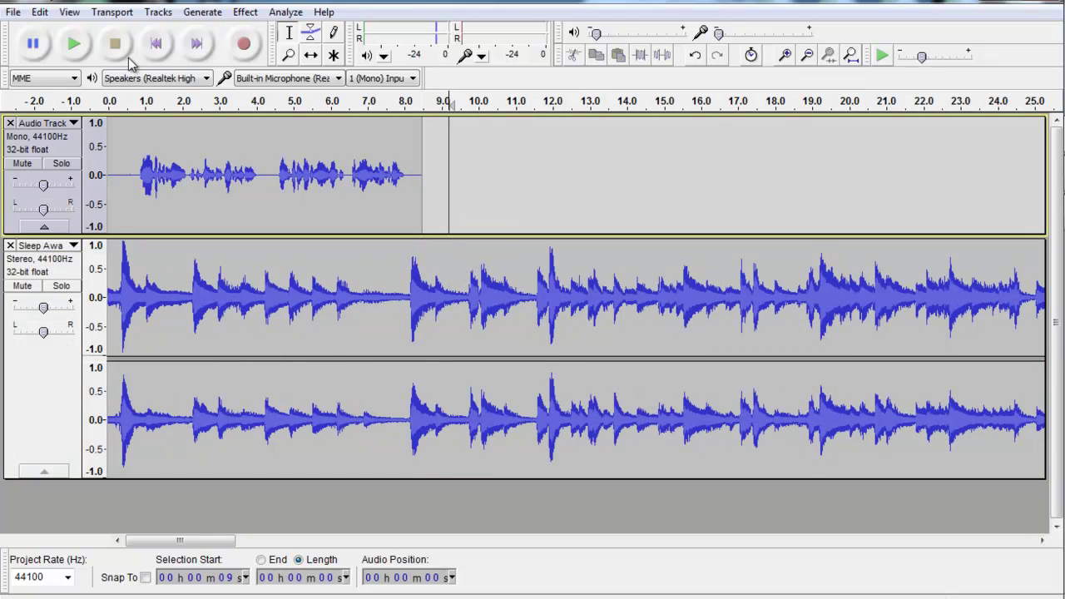
left_click(158, 46)
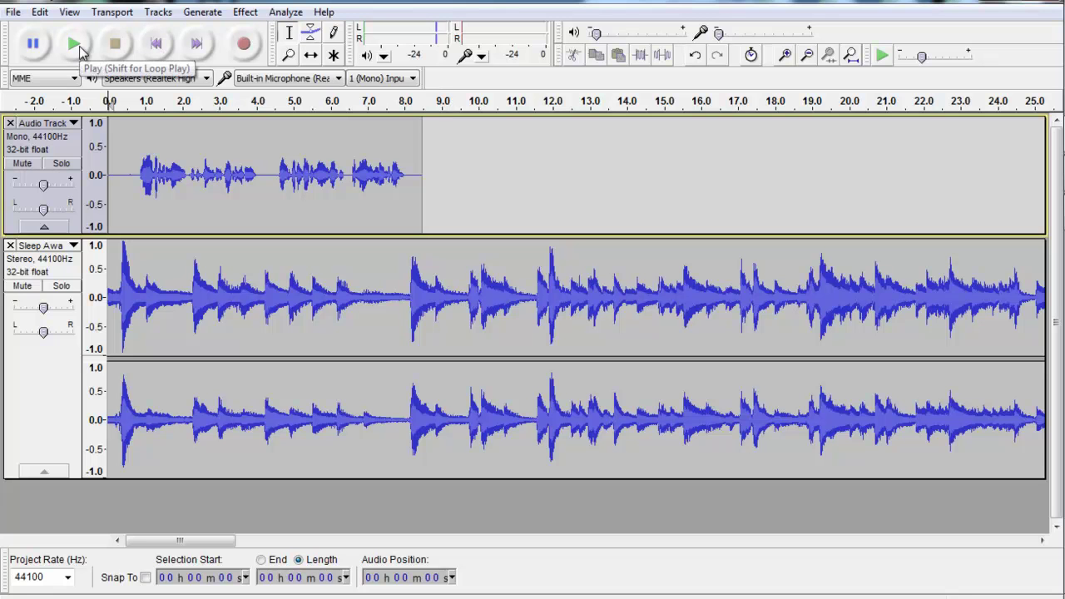
left_click(80, 49)
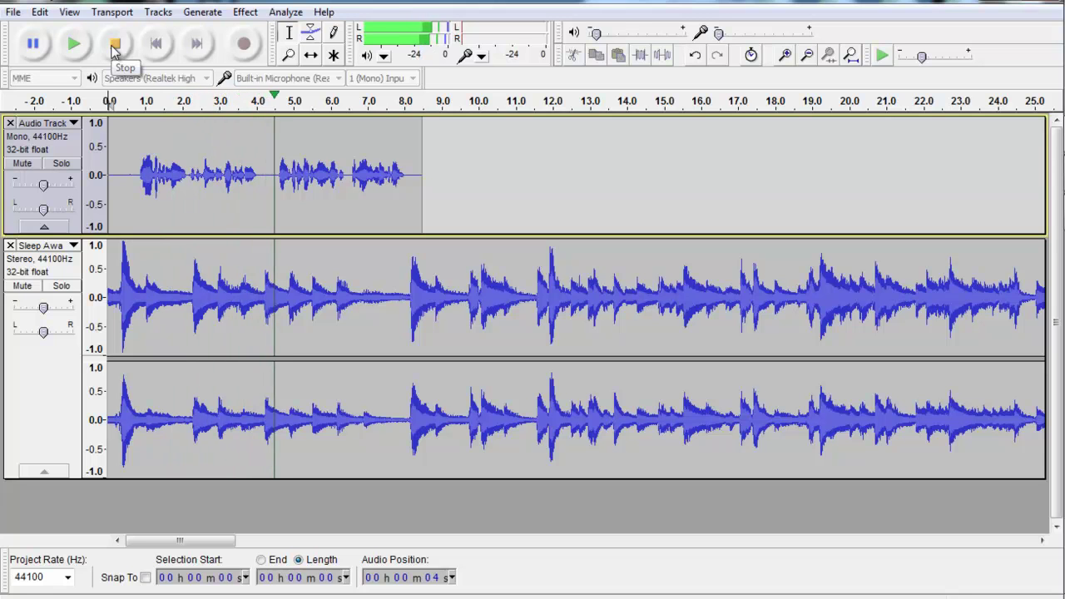
left_click(114, 46)
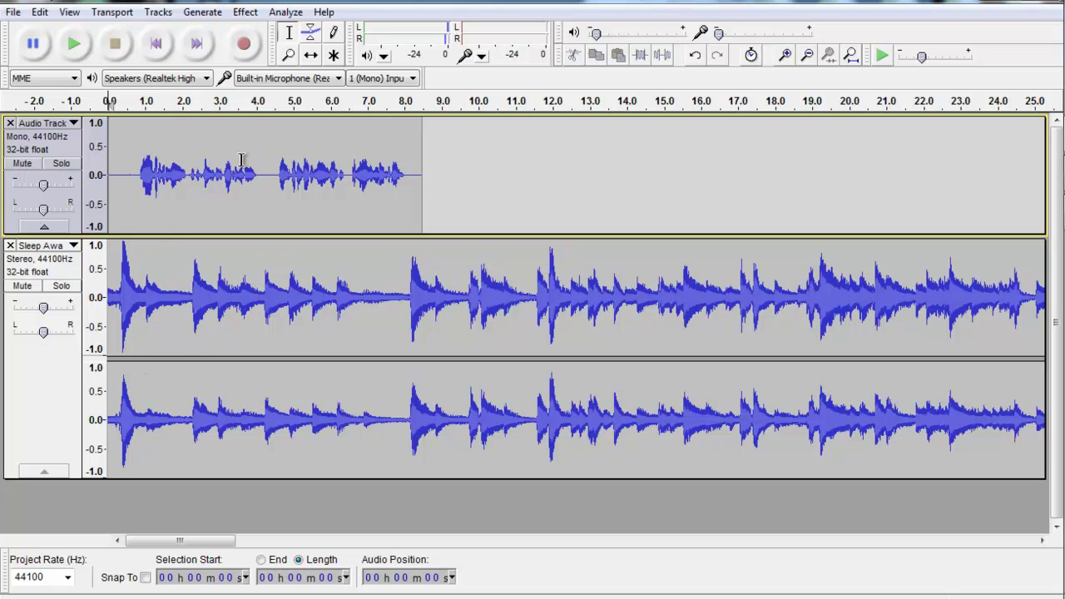
Step: Shift the voice clip about 3.5 s later and delete the 1.4–4.8 s silence before it
left_click(313, 57)
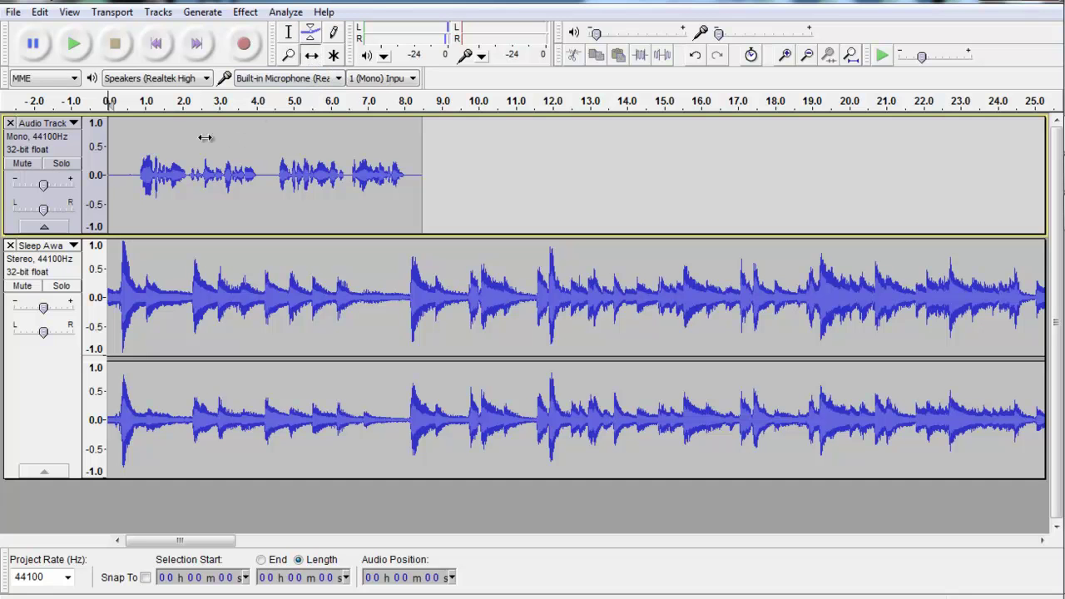
left_click_drag(172, 133, 322, 143)
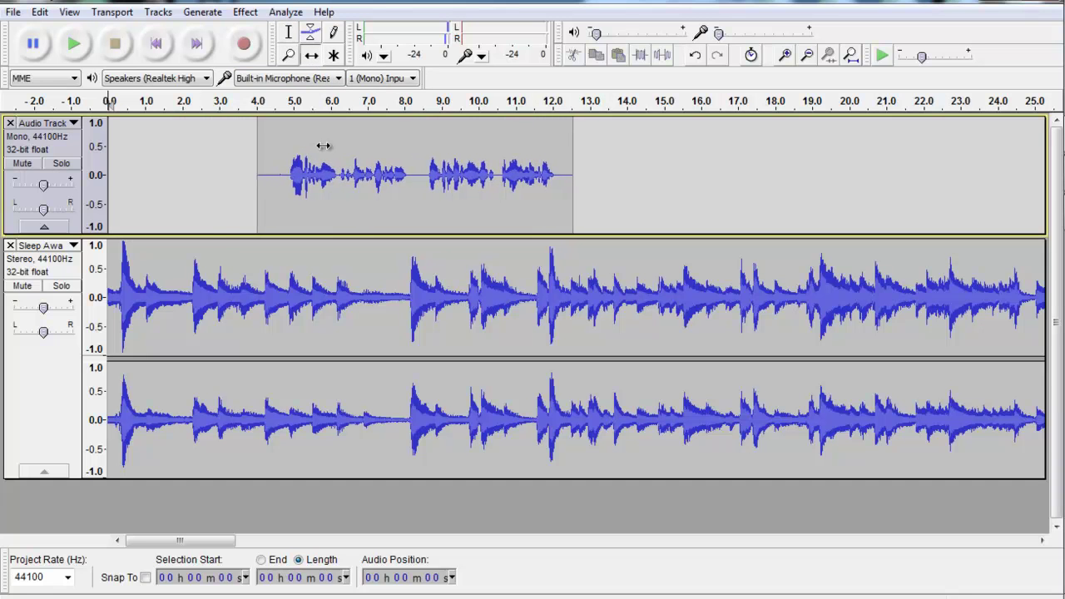
left_click(288, 38)
left_click_drag(286, 174, 158, 163)
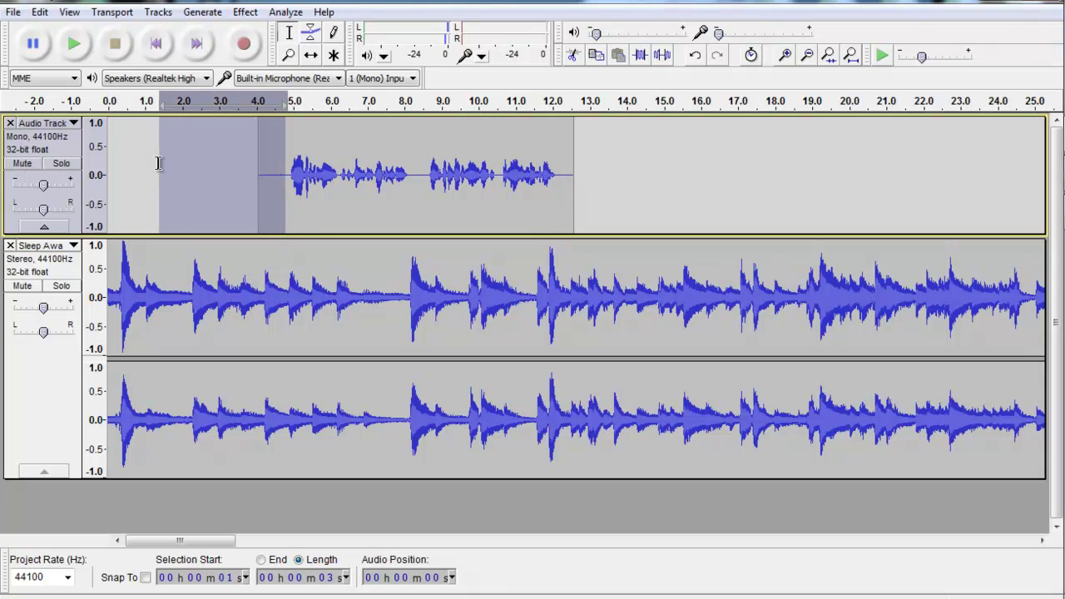
key("Delete")
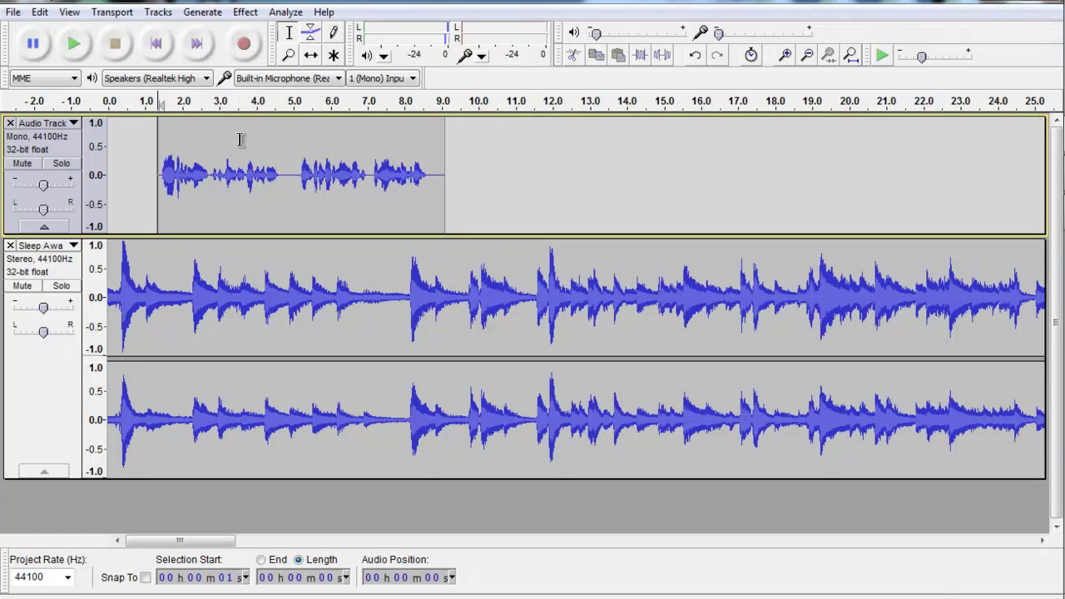
Step: Move the voice clip to start at about 4 seconds and play both tracks from the start
left_click(310, 55)
left_click_drag(238, 137, 336, 165)
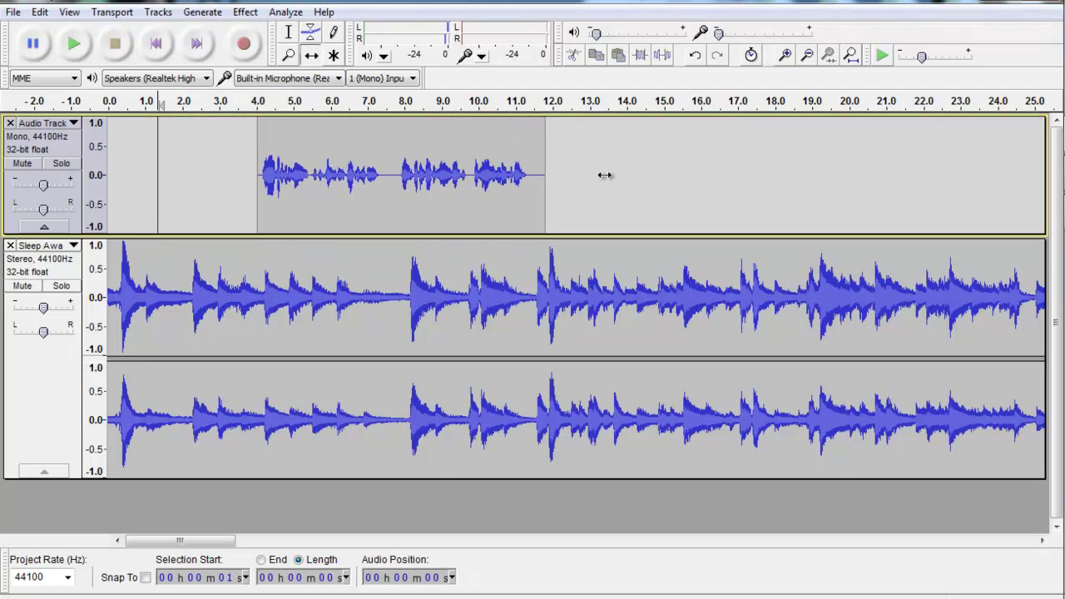
left_click(284, 35)
left_click(156, 46)
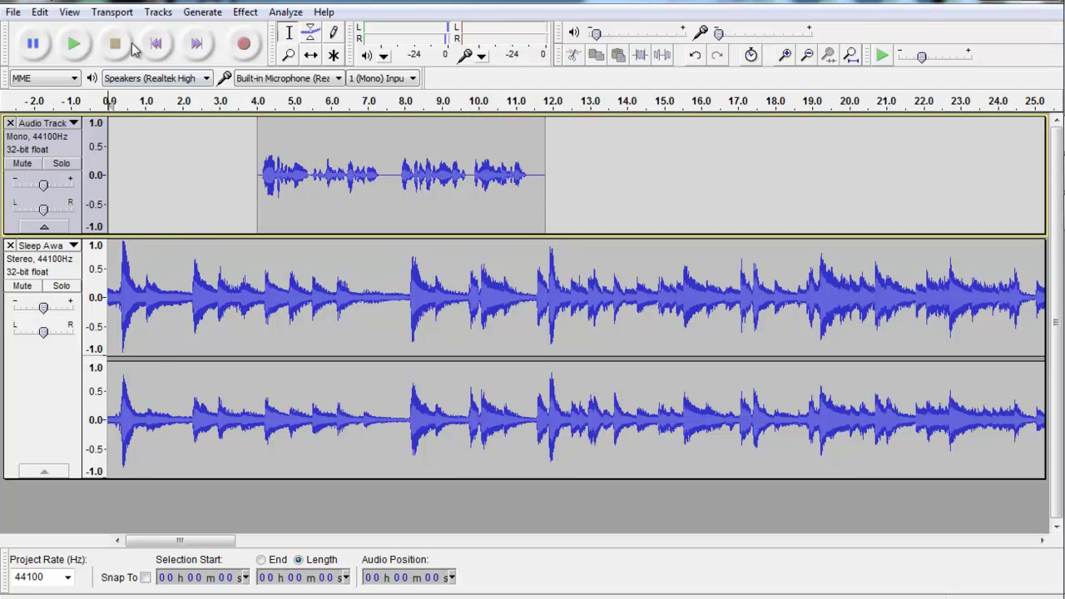
left_click(74, 43)
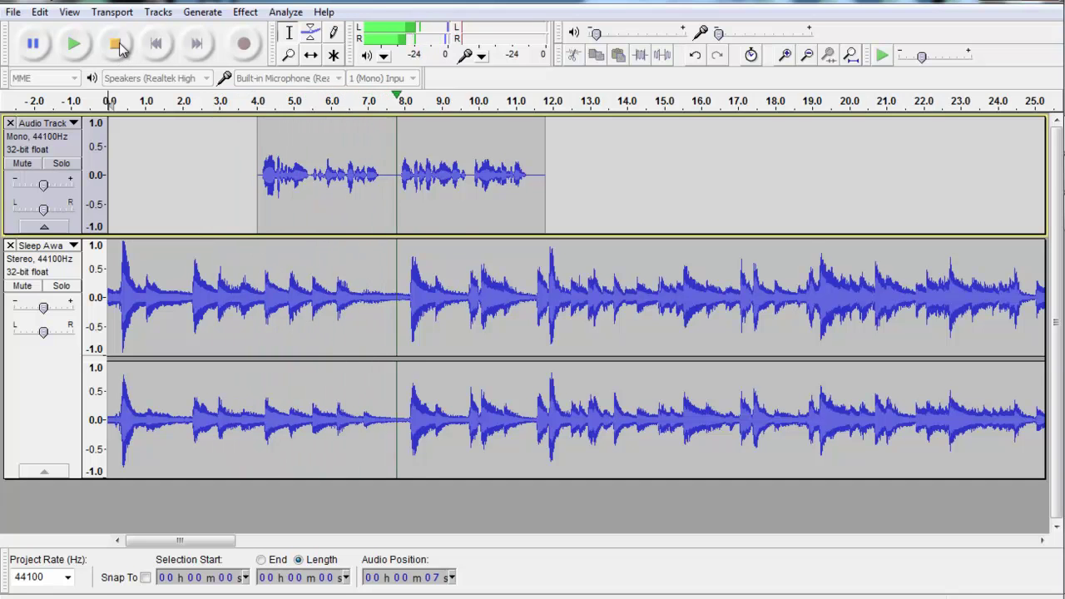
left_click(118, 47)
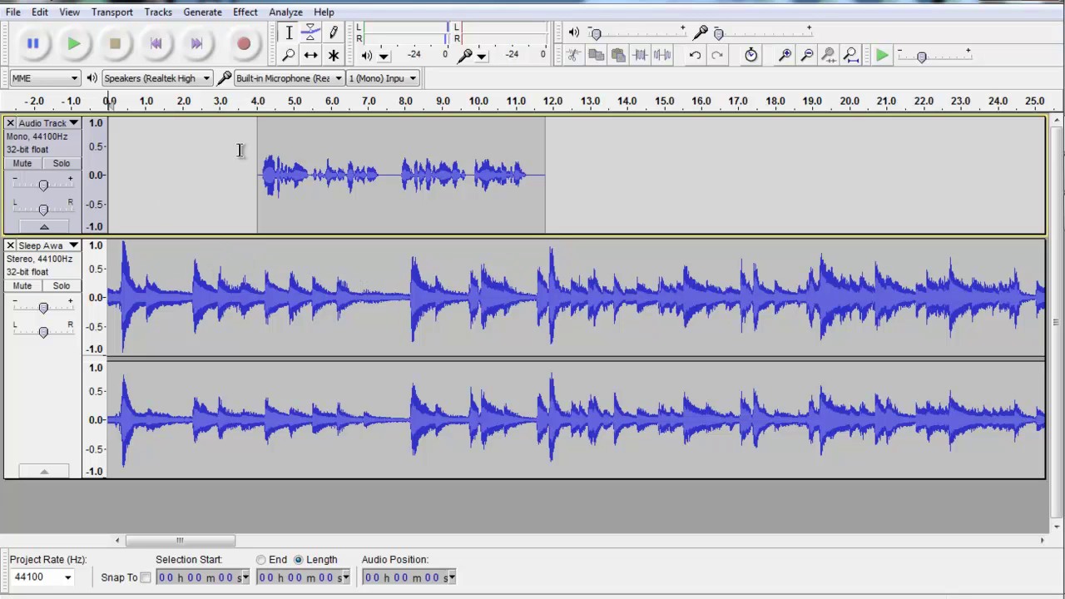
Step: Add a music envelope point near 3.6 s, drag it low by 5.4 s, and play to hear the fade
left_click(311, 39)
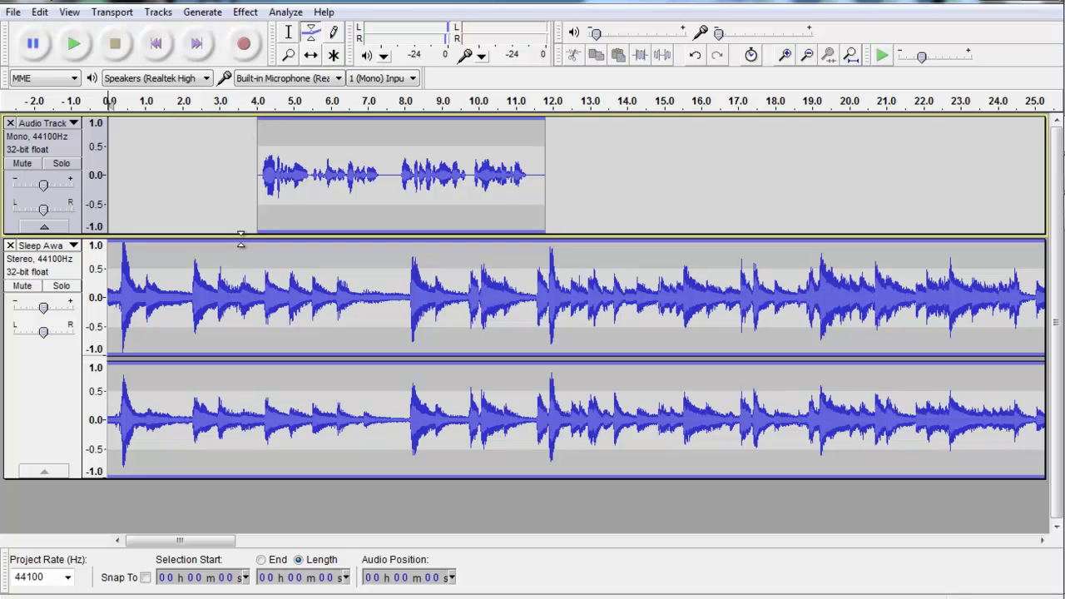
left_click(240, 241)
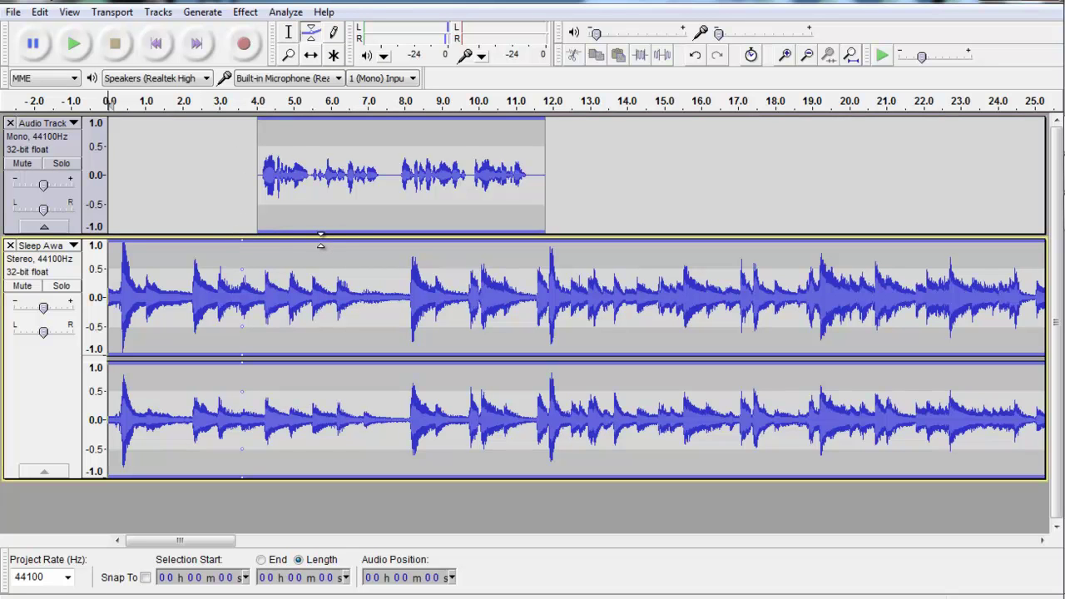
left_click_drag(311, 245, 308, 289)
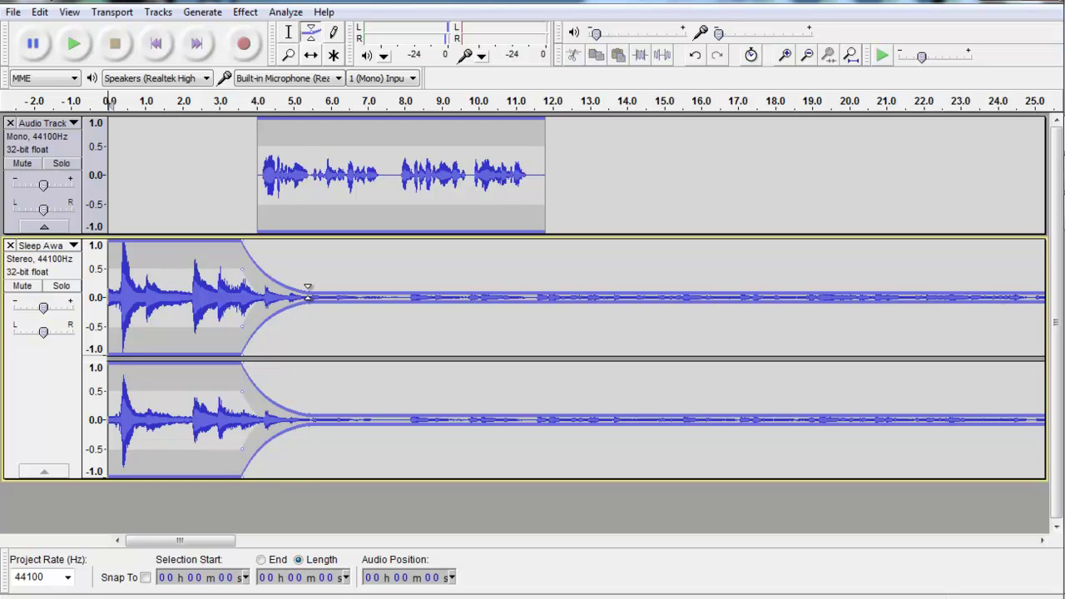
left_click(73, 44)
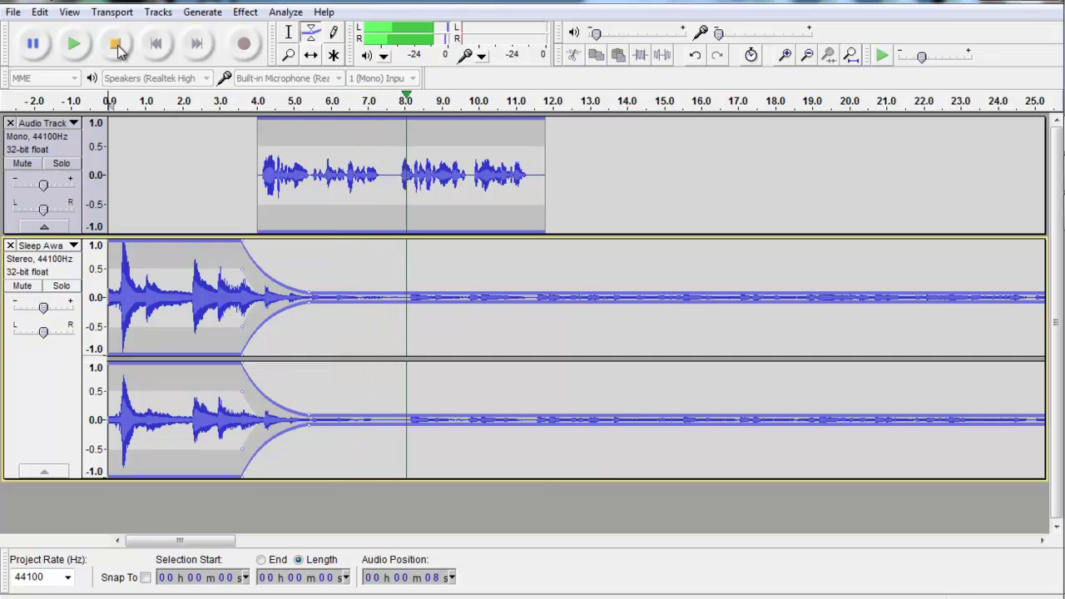
left_click(117, 46)
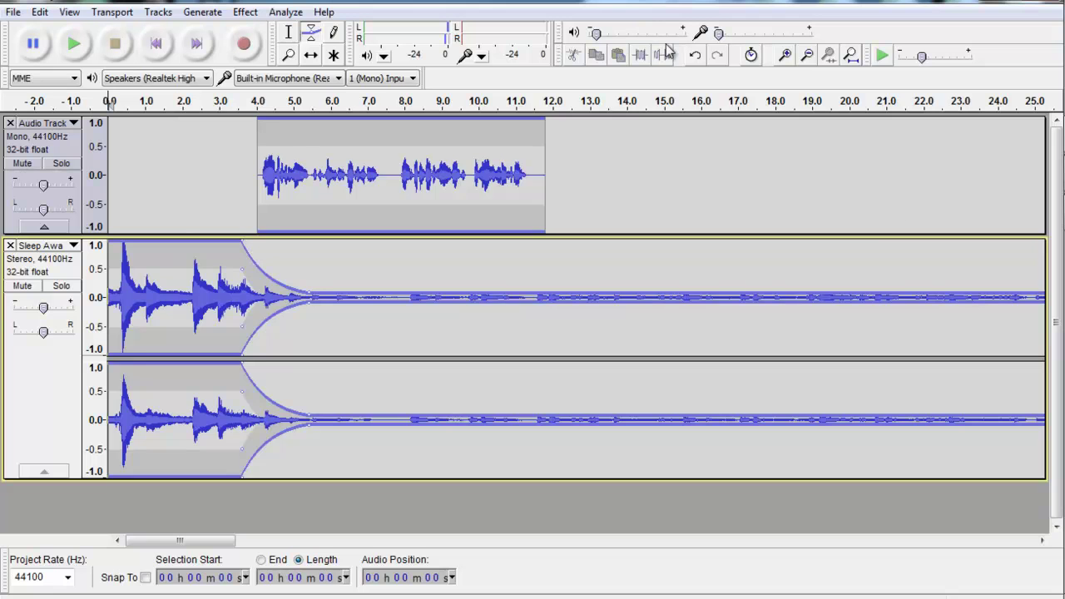
Step: Select the first 7 seconds of Sleep Away and apply Edit > Trim
left_click(806, 55)
left_click(806, 54)
left_click(806, 55)
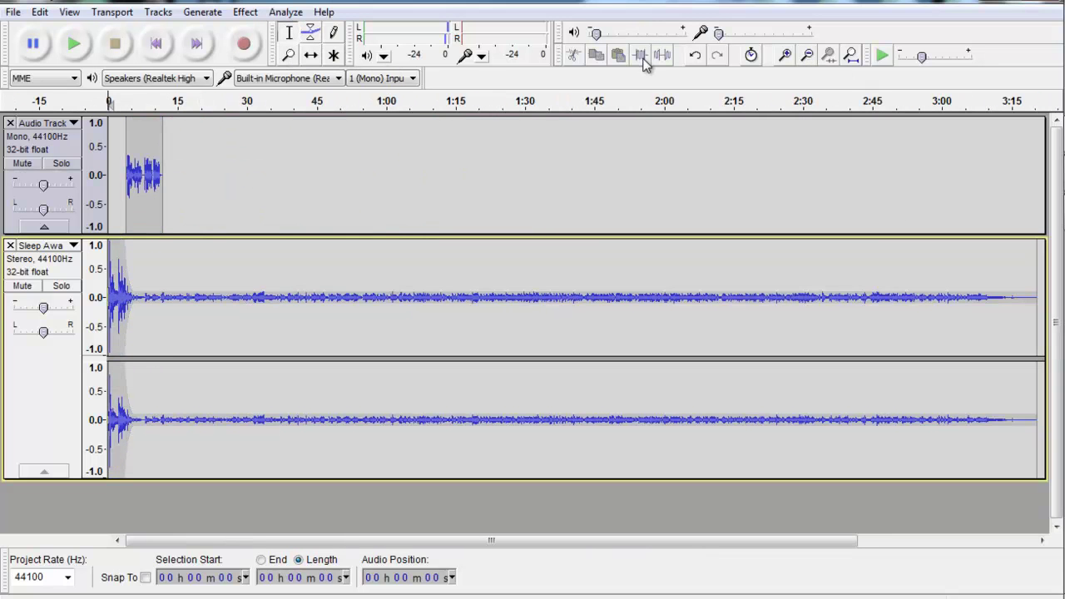
left_click(783, 54)
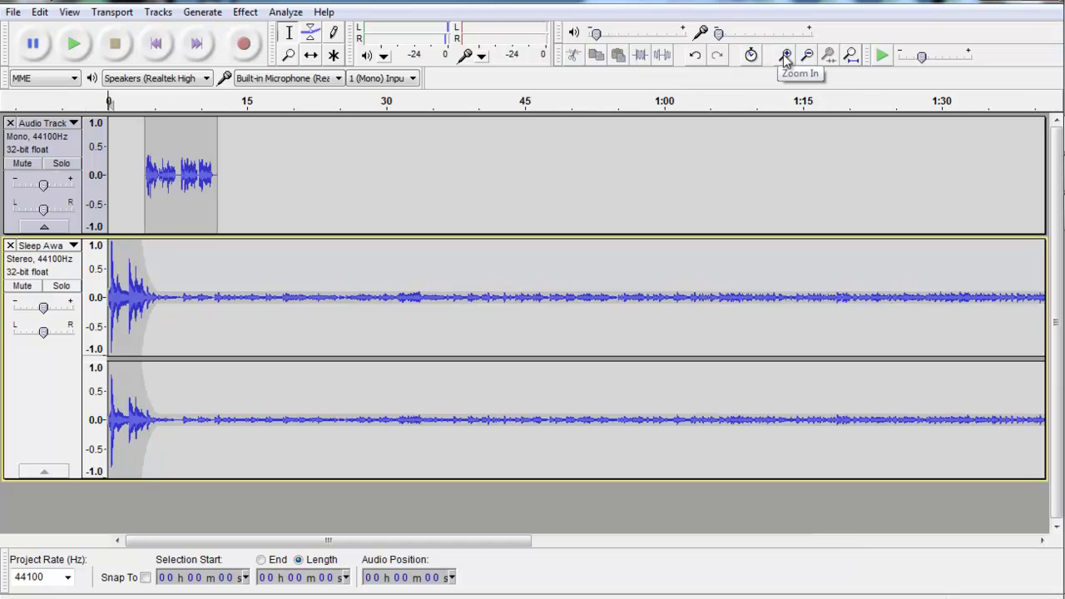
left_click(783, 54)
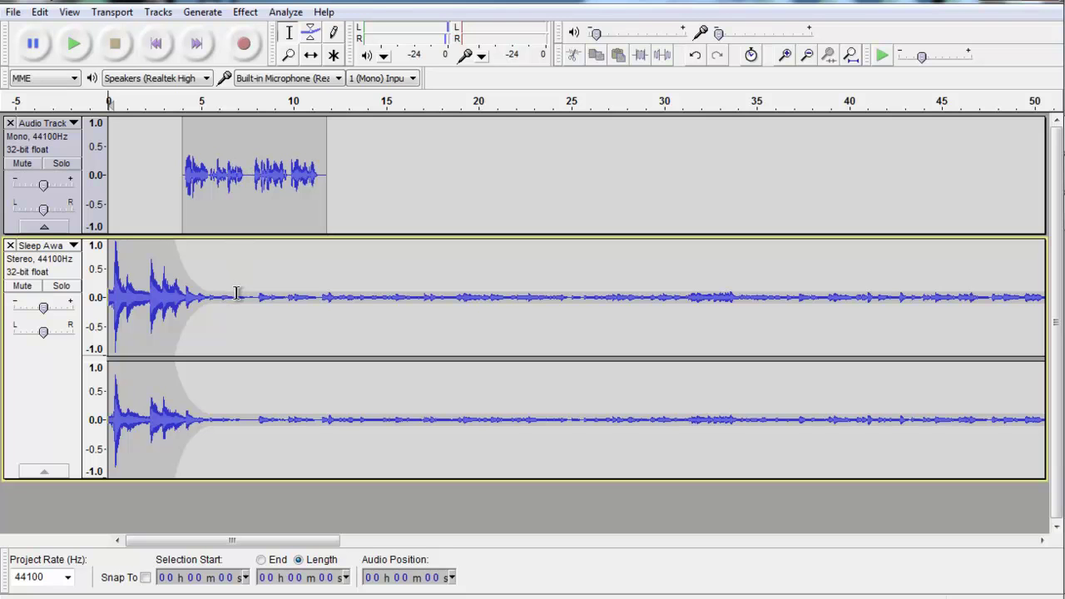
left_click_drag(236, 292, 108, 309)
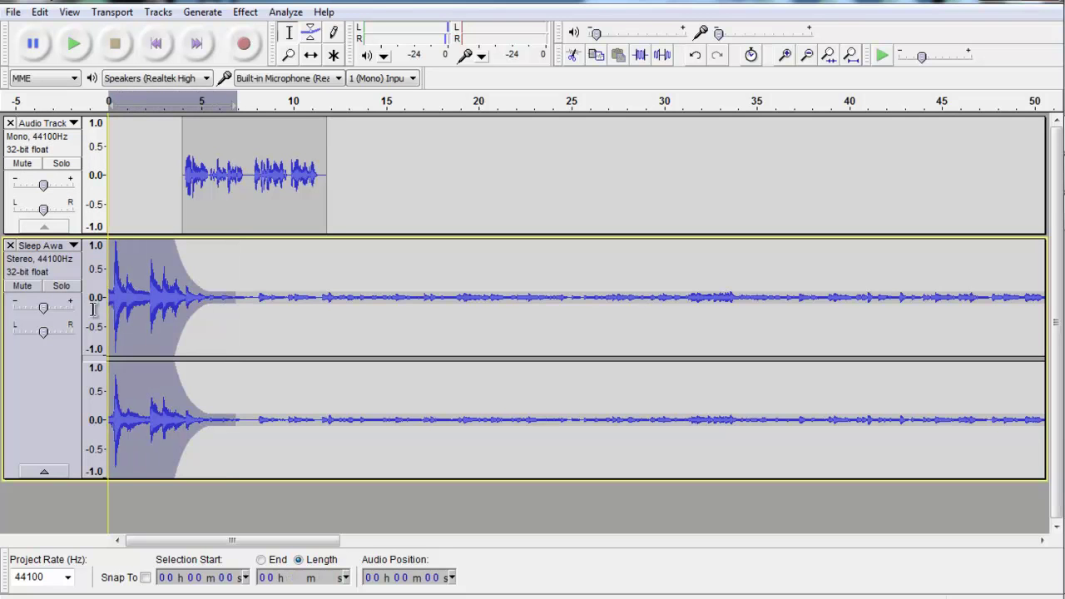
left_click(68, 12)
mouse_move(40, 11)
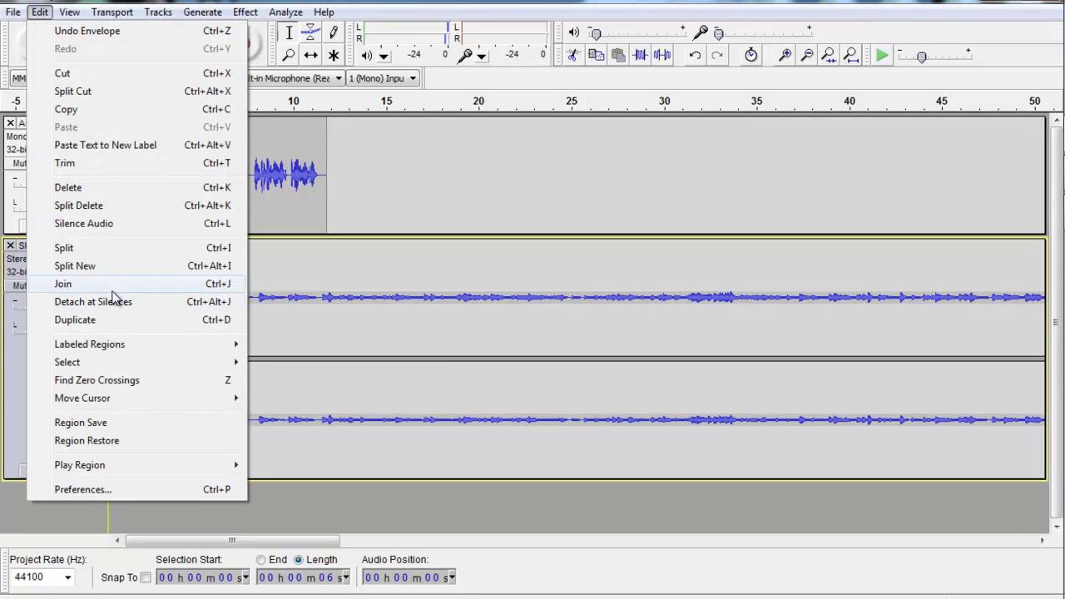
left_click(94, 163)
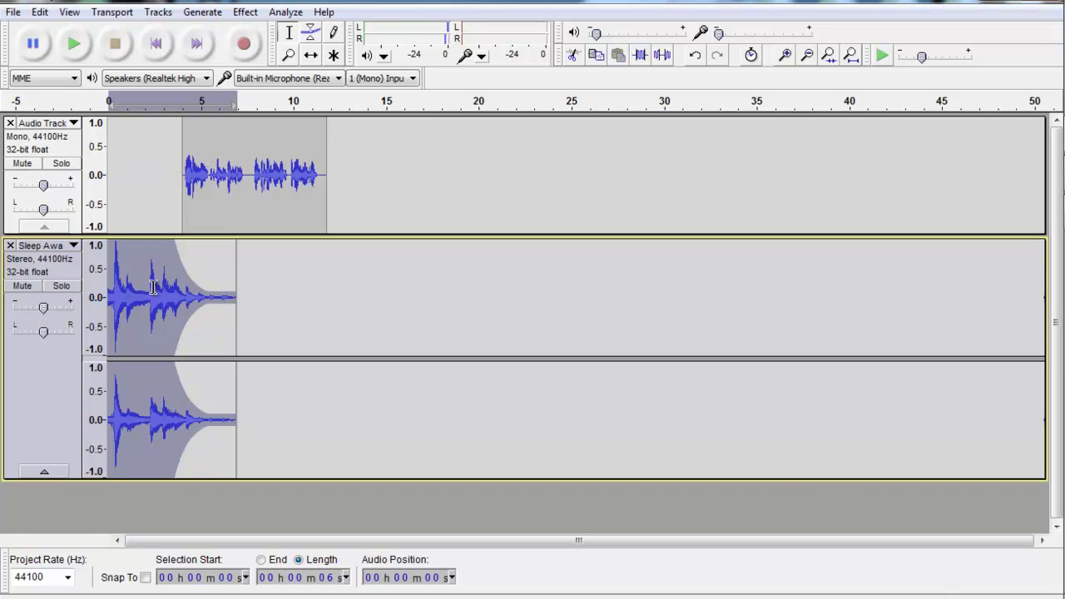
Step: Select about 5–8 s of the voice, return to the start, and zoom to about 25 seconds
left_click_drag(213, 175, 276, 174)
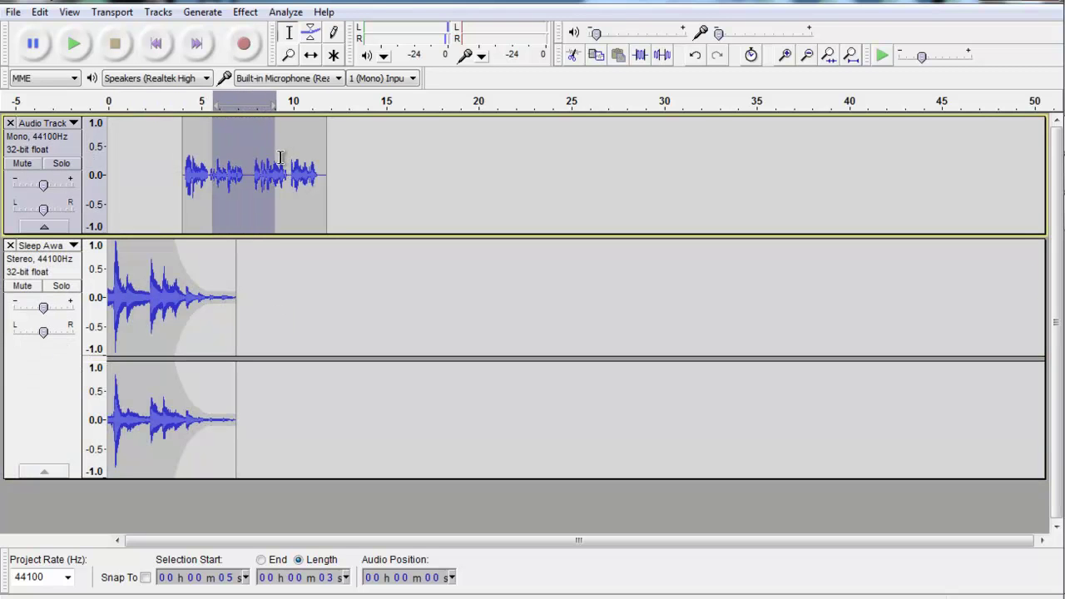
left_click(327, 347)
left_click(156, 52)
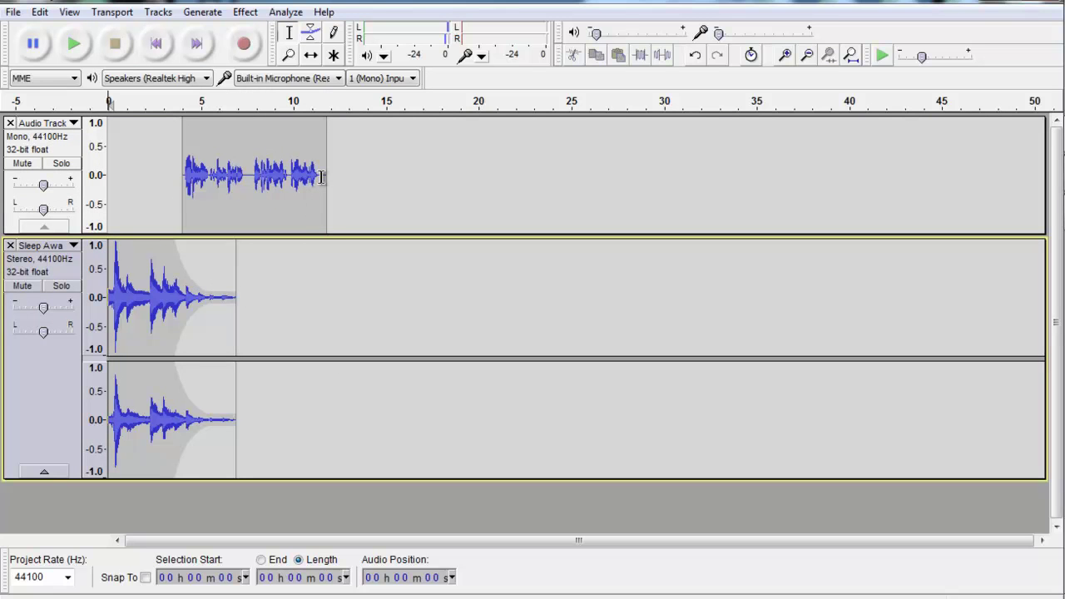
left_click(781, 56)
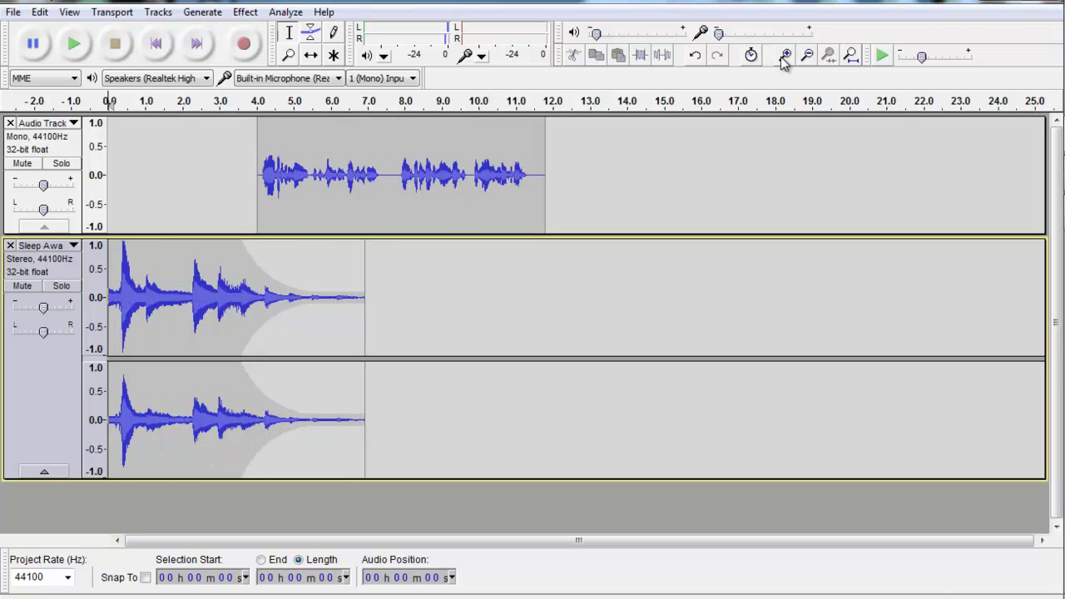
left_click(782, 57)
left_click(806, 55)
Step: Import Kalimba.mp3 from the Sample Music folder via File > Import > Audio
left_click(13, 12)
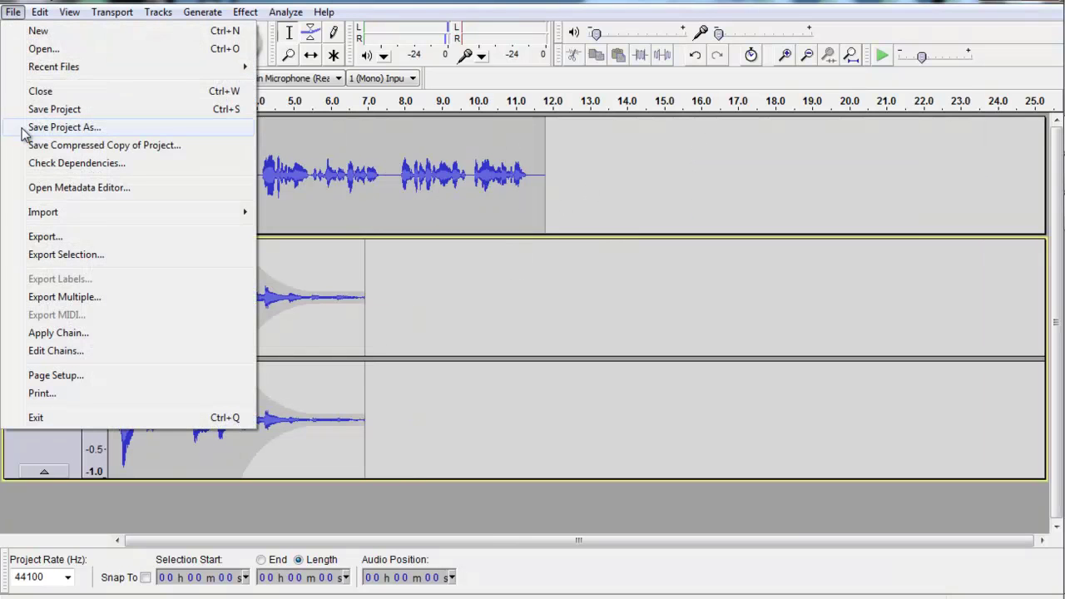
mouse_move(60, 214)
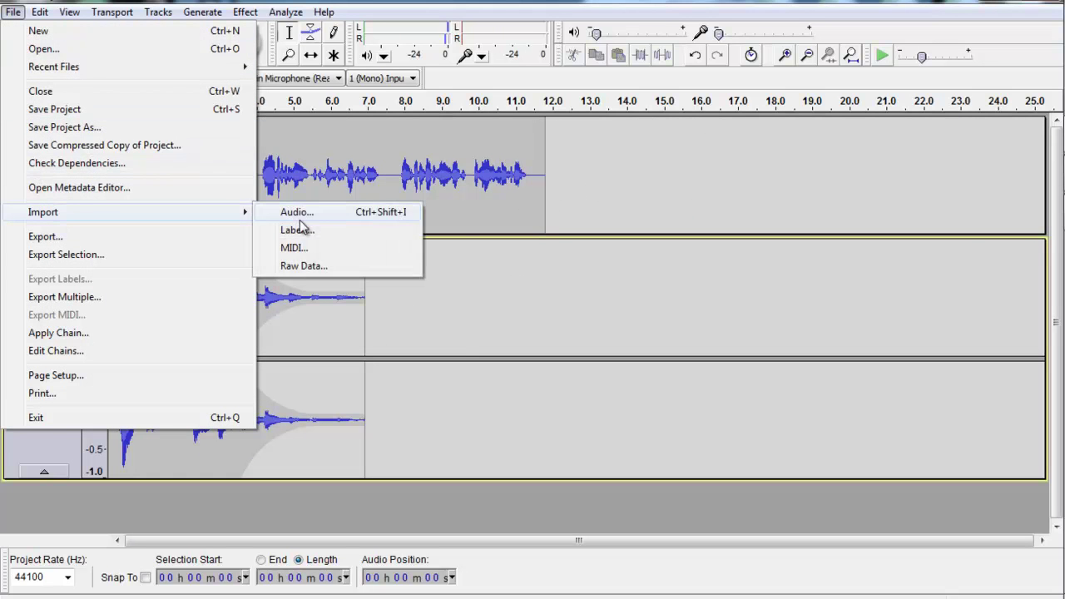
left_click(301, 218)
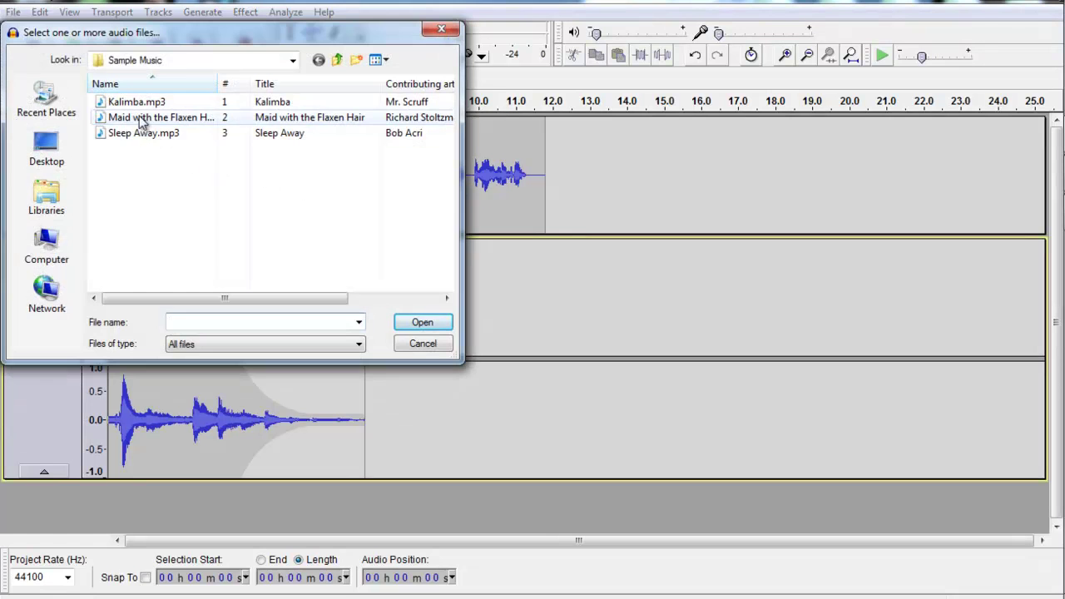
double_click(138, 105)
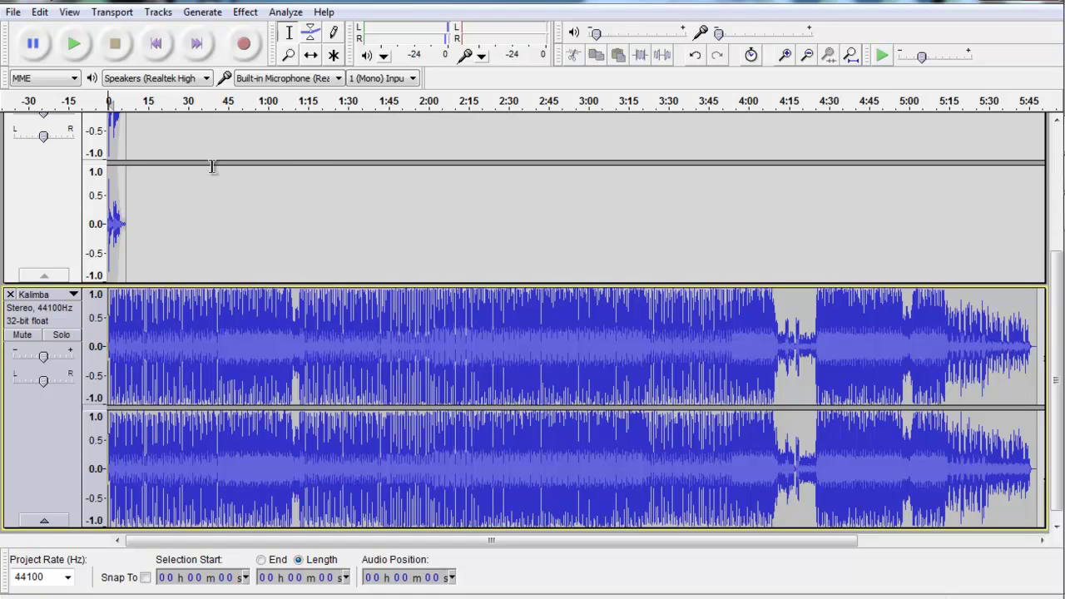
Step: Zoom the timeline to about 22 seconds and collapse the Sleep Away track to a strip
scroll(168, 153, "up", 5)
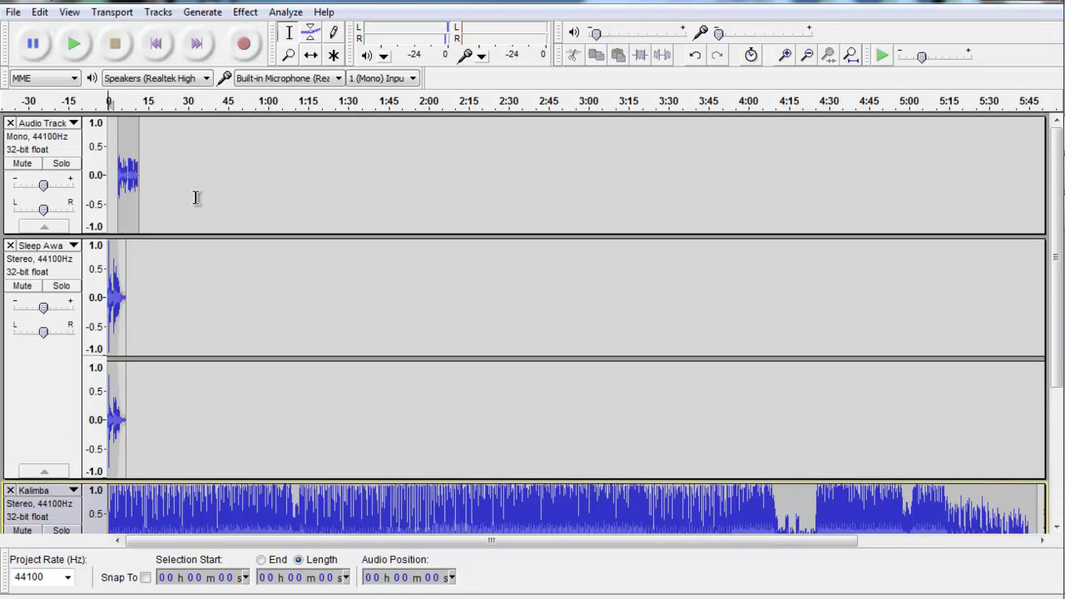
scroll(171, 247, "down", 5)
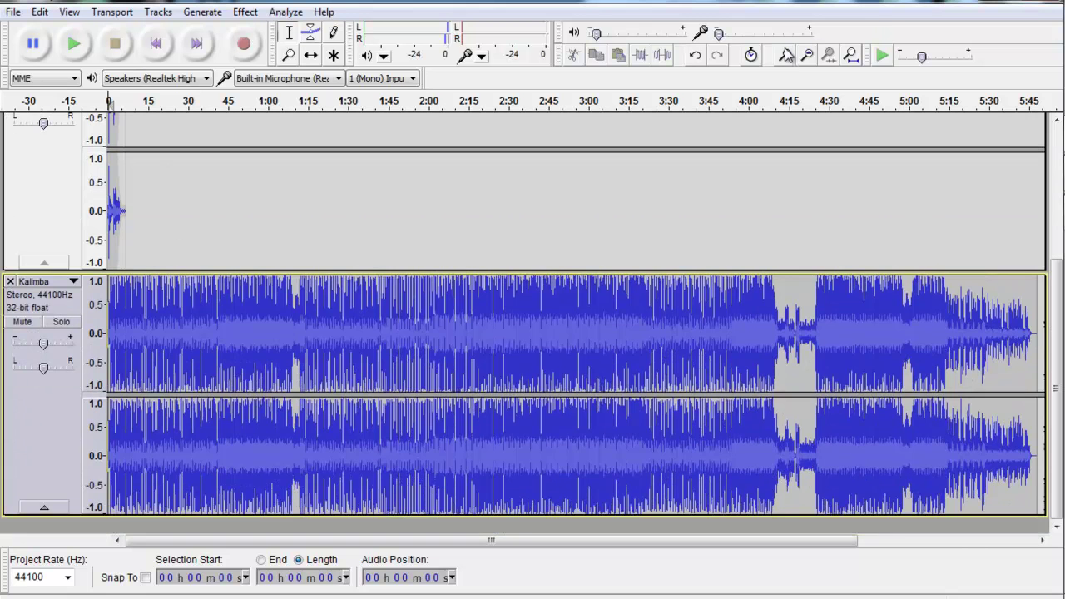
left_click(785, 55)
left_click(785, 55)
left_click(785, 55)
left_click(785, 54)
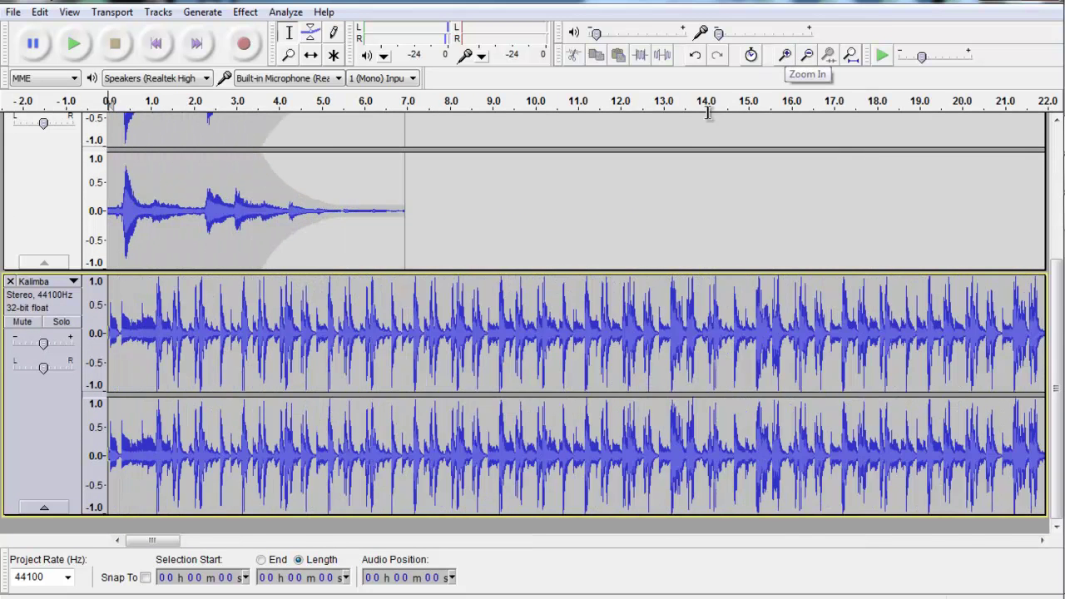
scroll(689, 149, "up", 5)
scroll(476, 125, "down", 1)
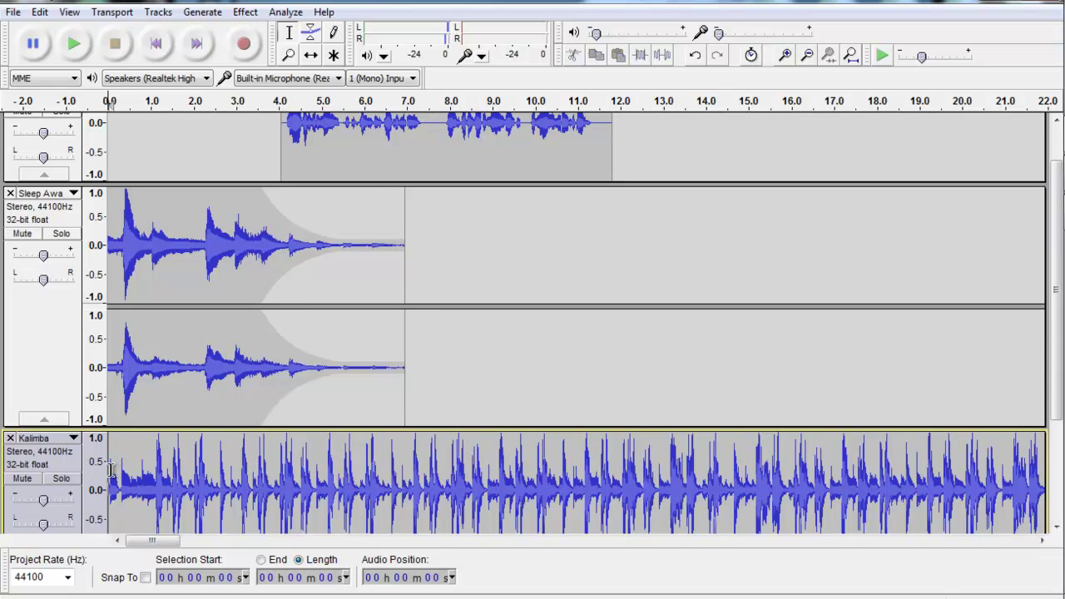
left_click(44, 420)
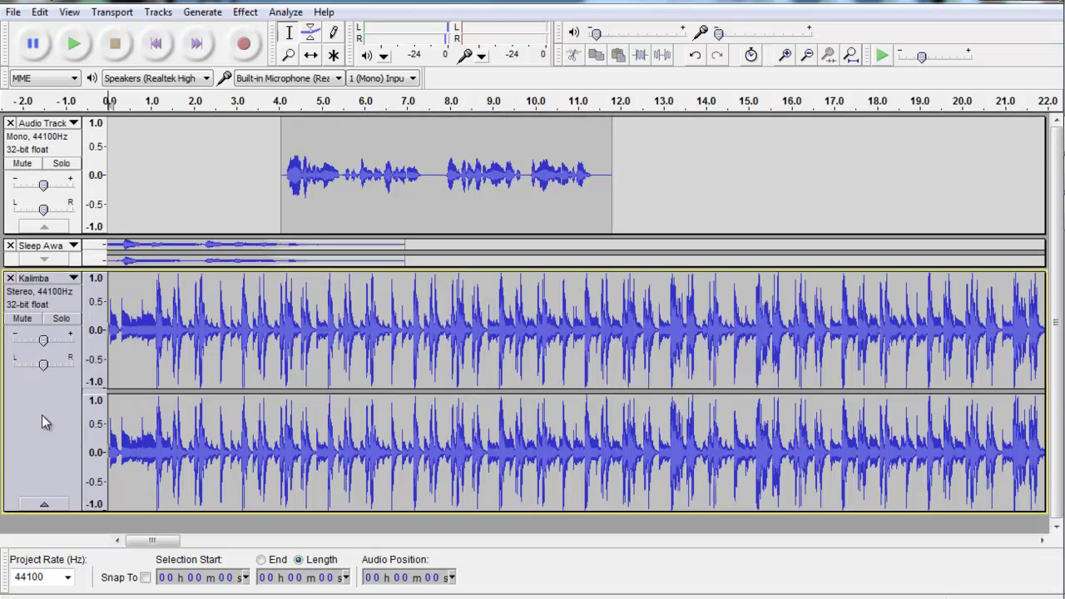
left_click(44, 259)
left_click(43, 472)
Step: Slide the Kalimba clip with Time Shift so it starts at 11.8 s, where the voice ends
left_click(309, 55)
left_click_drag(140, 339, 605, 339)
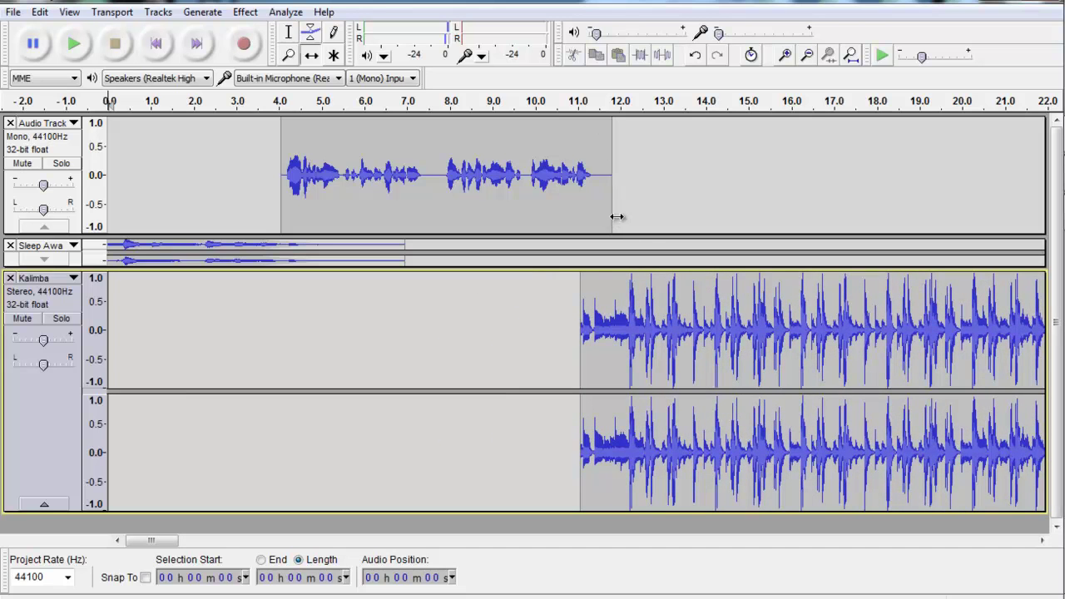
left_click_drag(596, 319, 628, 321)
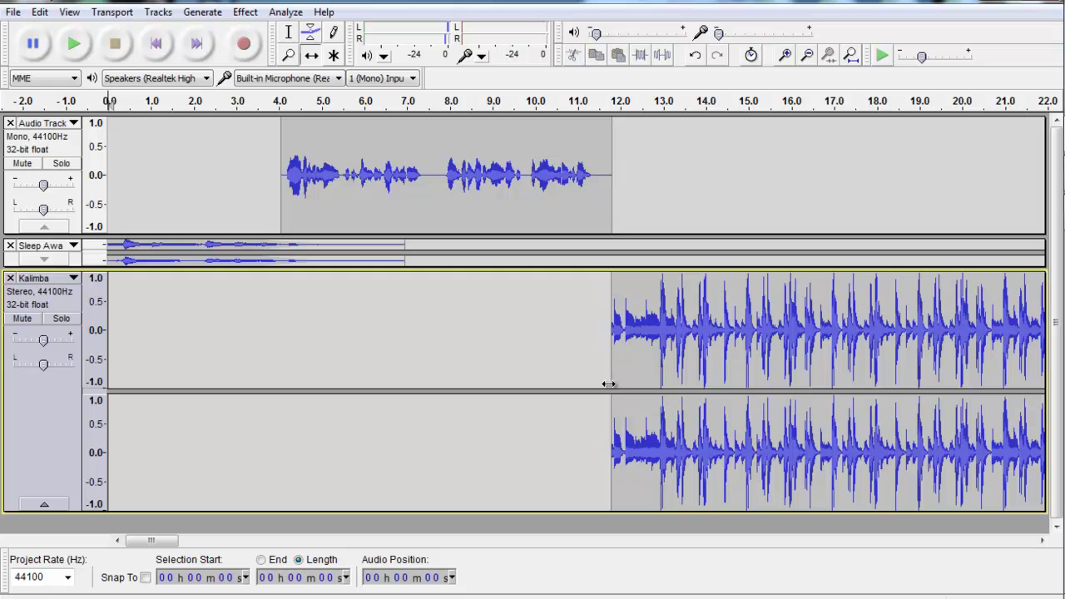
Step: Play from about 9.7 s to check the transition from voice into Kalimba
left_click(289, 32)
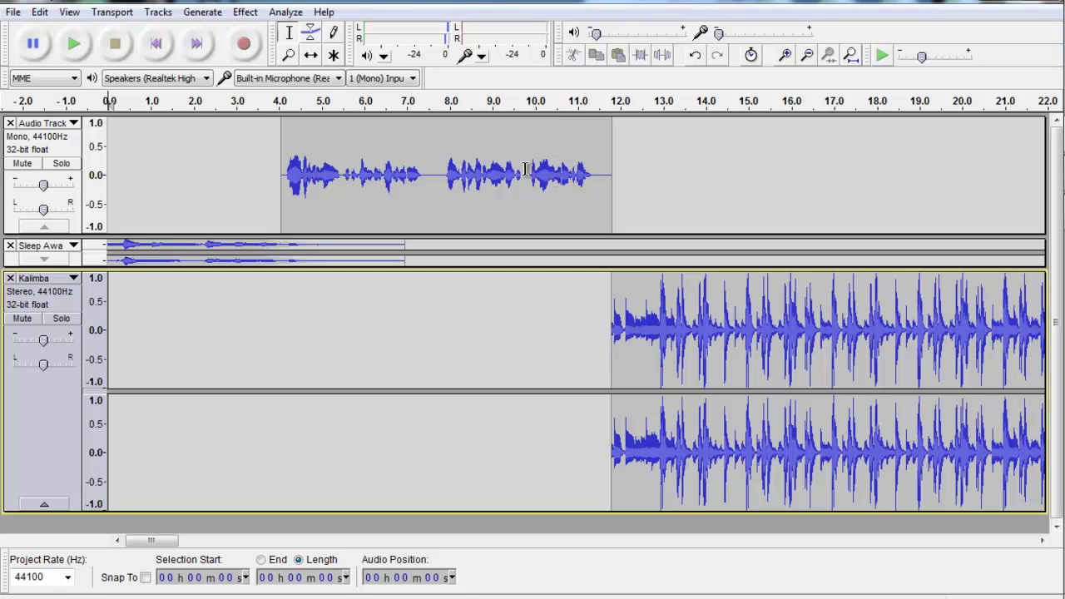
left_click(525, 168)
left_click(73, 43)
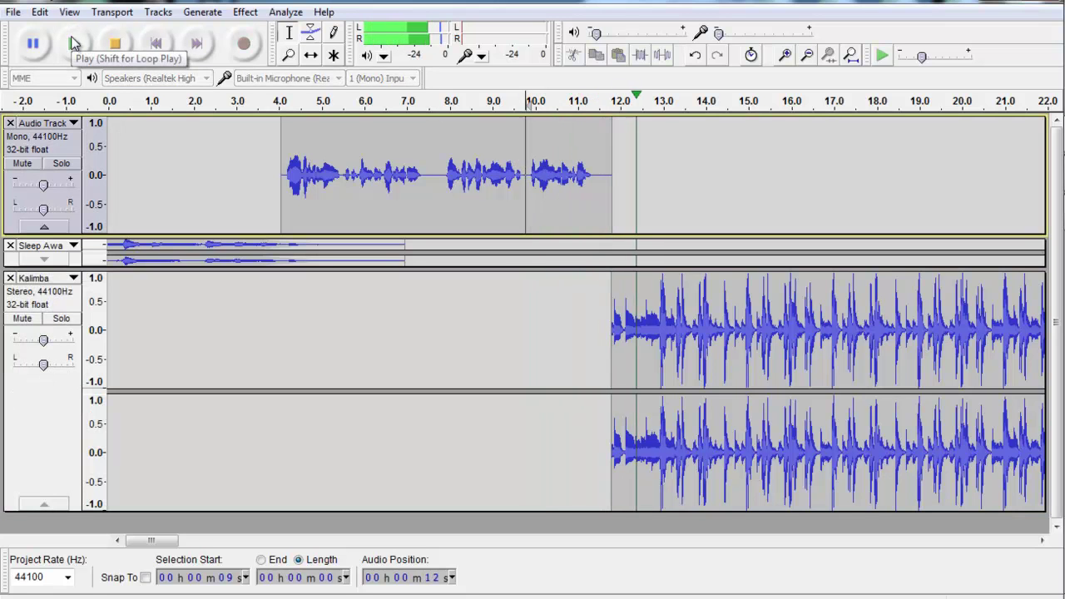
left_click(114, 45)
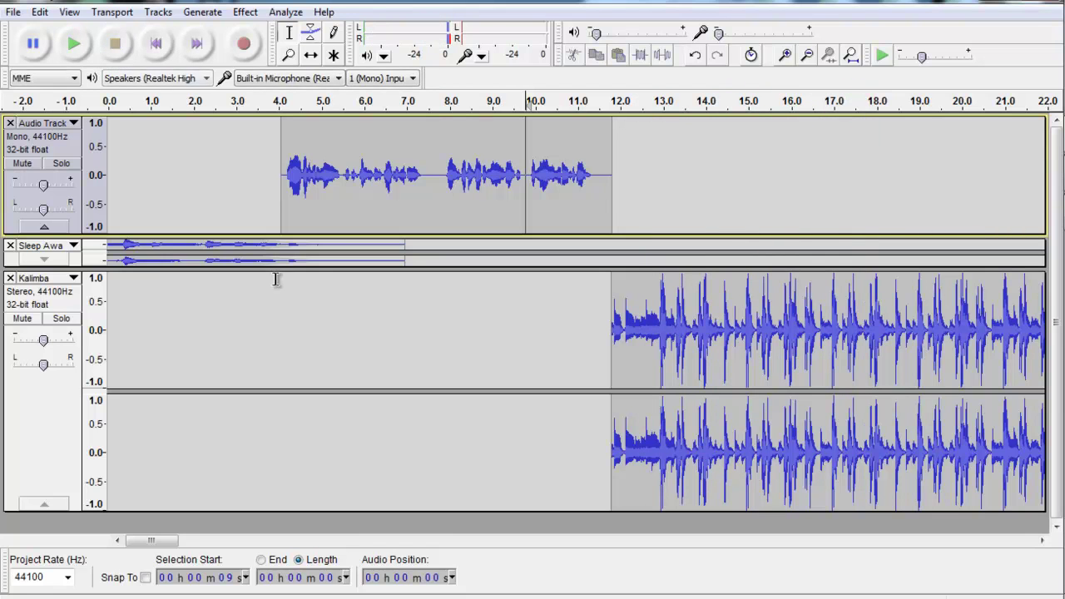
Step: Fade Kalimba's envelope down from about 16 s, then select Kalimba from 11.7 to 20 s
left_click(311, 31)
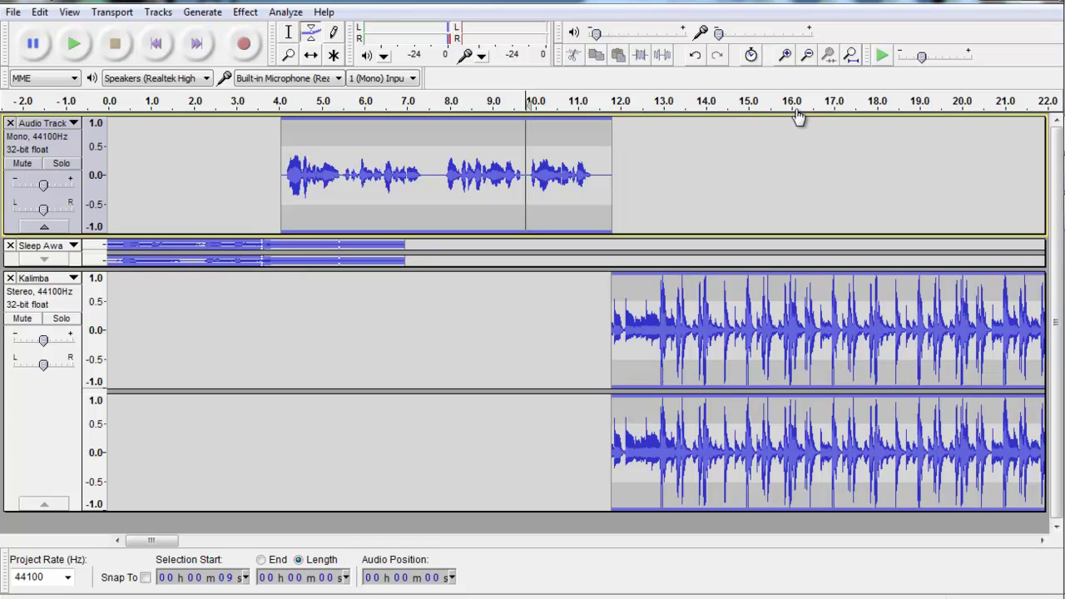
key("shift+Down")
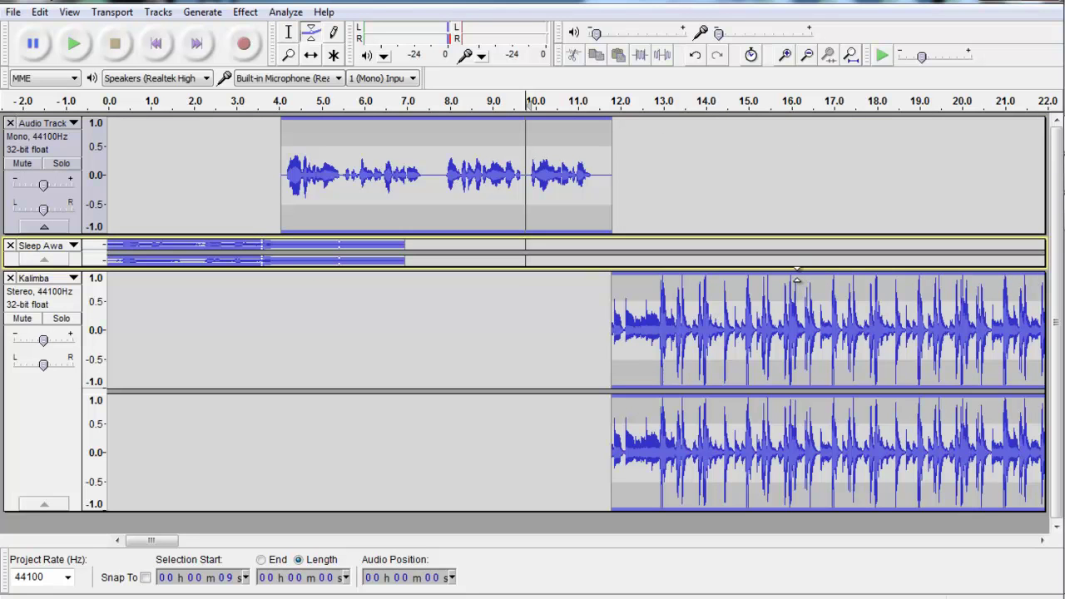
key("shift+Down")
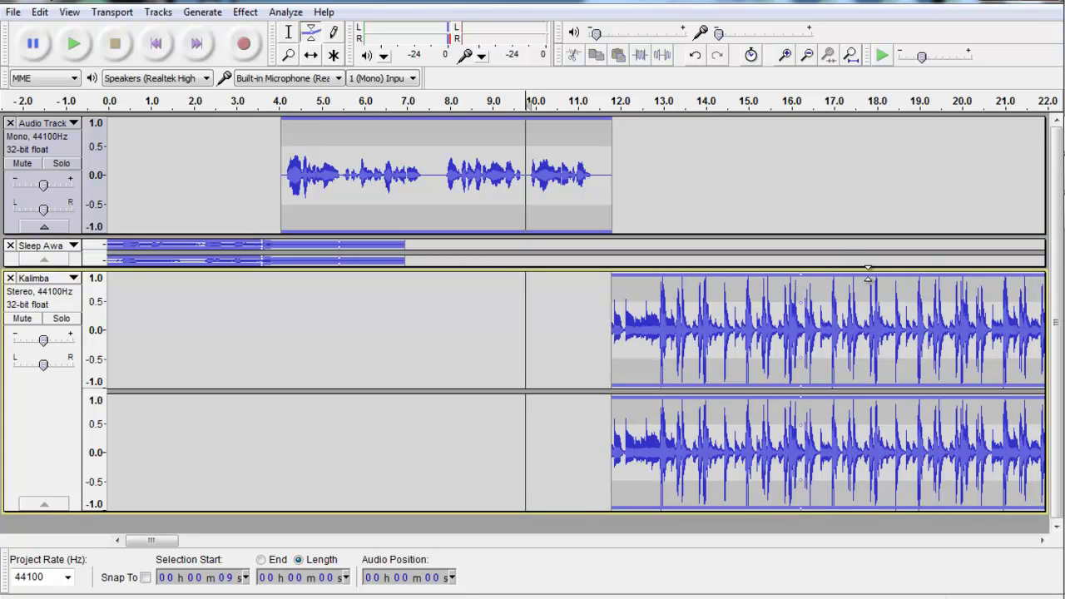
left_click_drag(889, 281, 922, 327)
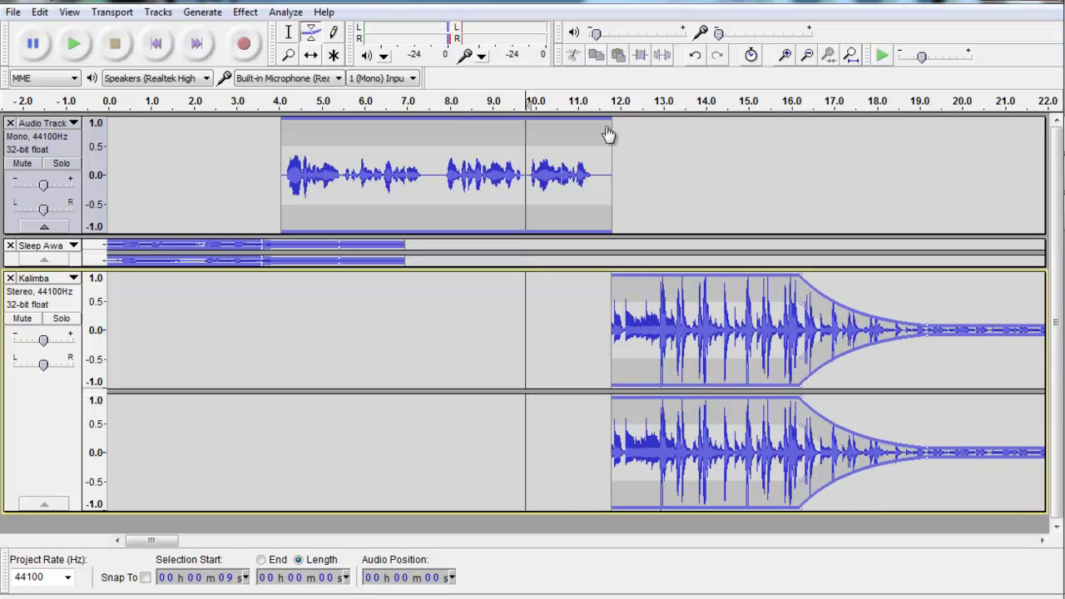
left_click(290, 35)
left_click_drag(608, 322, 968, 324)
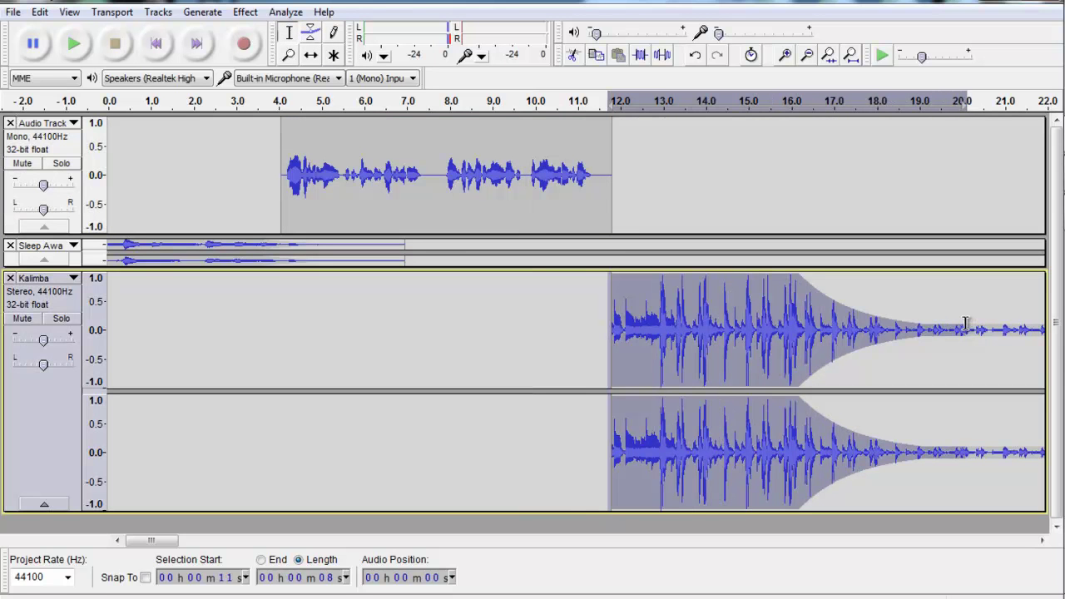
Step: Trim Kalimba to the selection so it ends at about 20 seconds
left_click(39, 12)
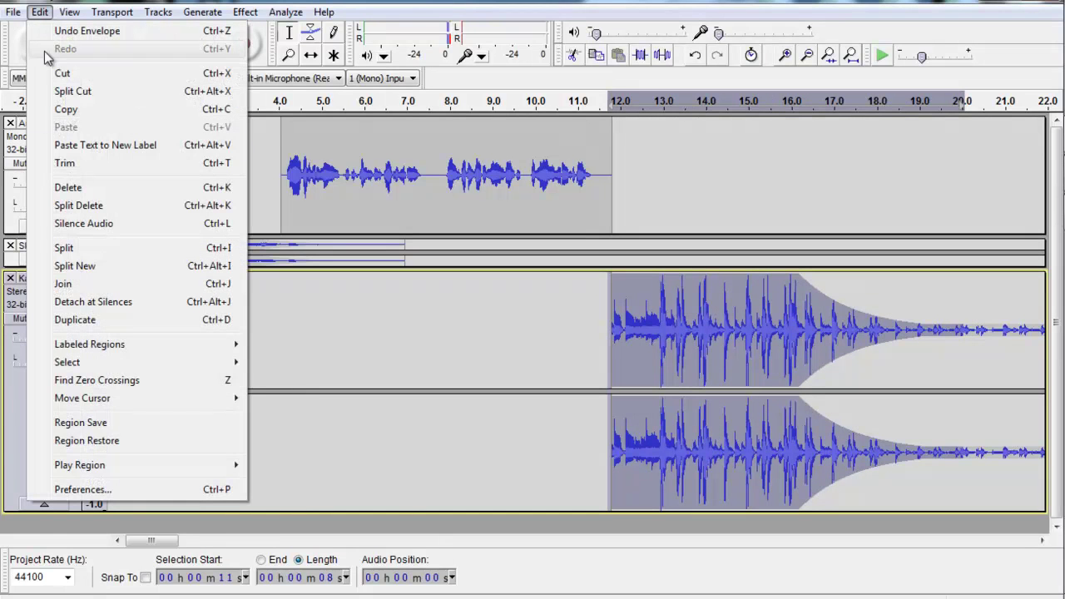
left_click(65, 163)
left_click(201, 320)
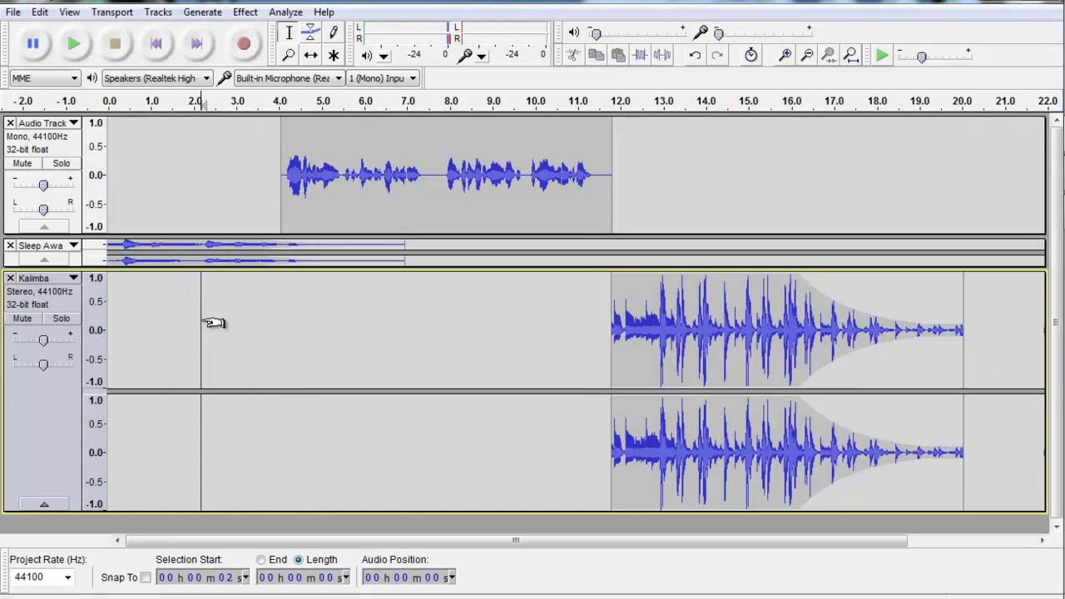
Step: Expand the Sleep Away track to full height and return playback to the start
left_click(52, 263)
left_click_drag(301, 268, 298, 402)
left_click(155, 44)
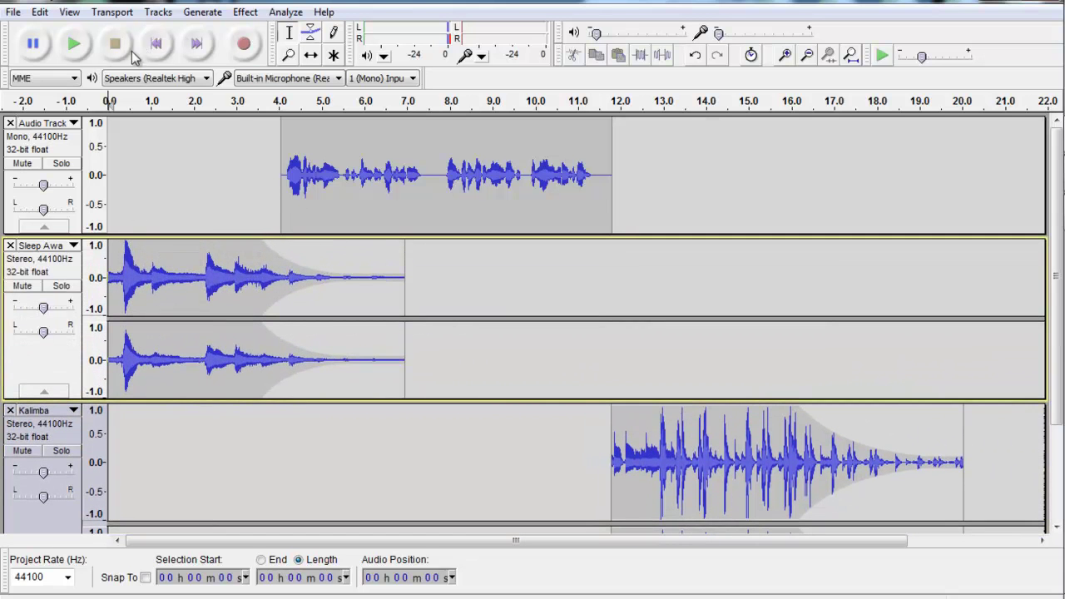
left_click(74, 52)
left_click(13, 11)
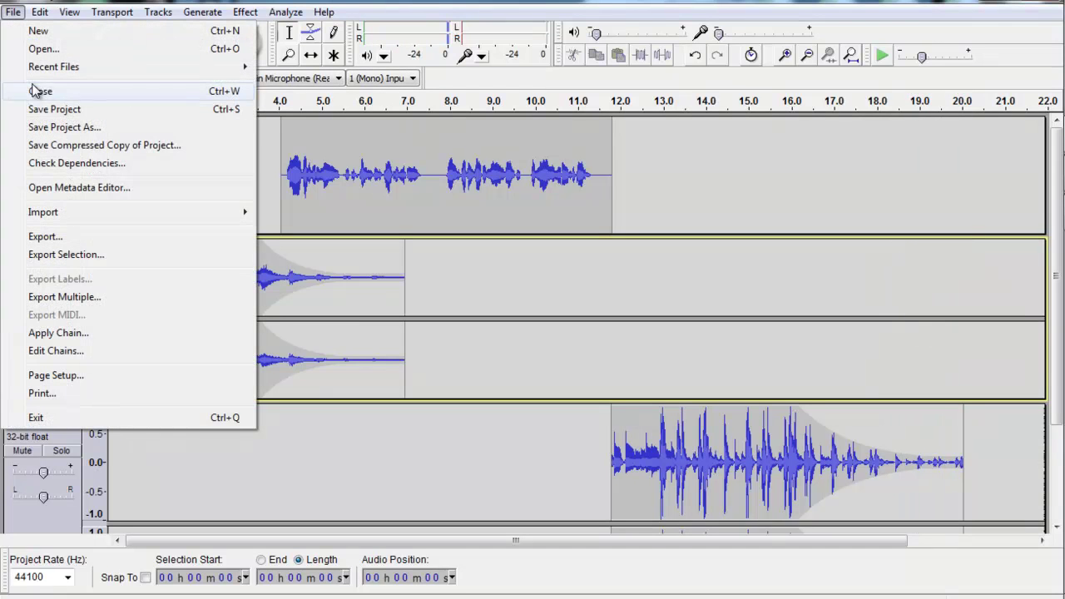
left_click(53, 111)
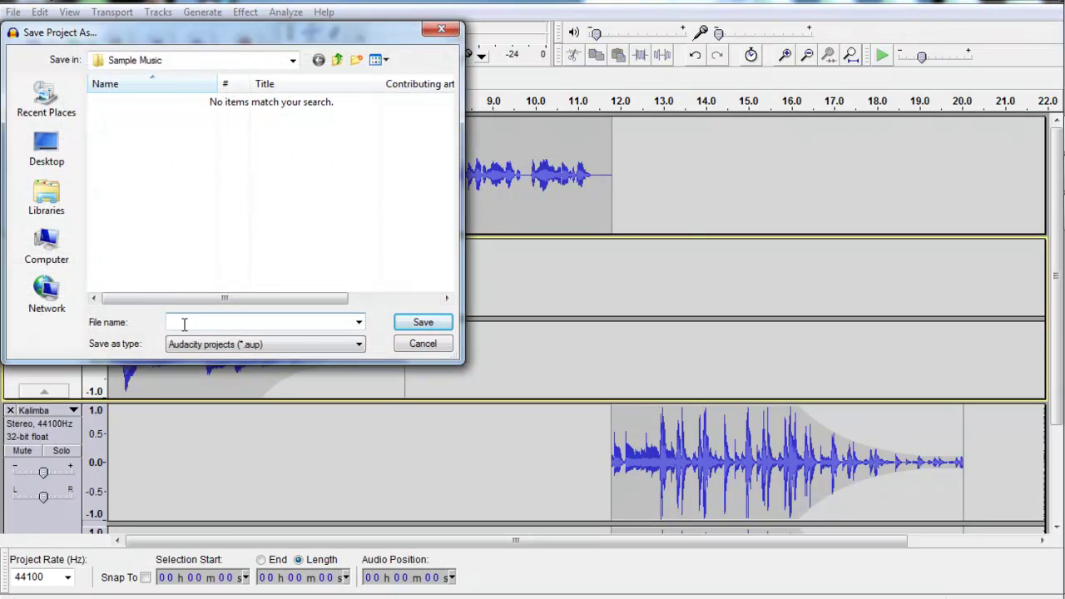
left_click(414, 344)
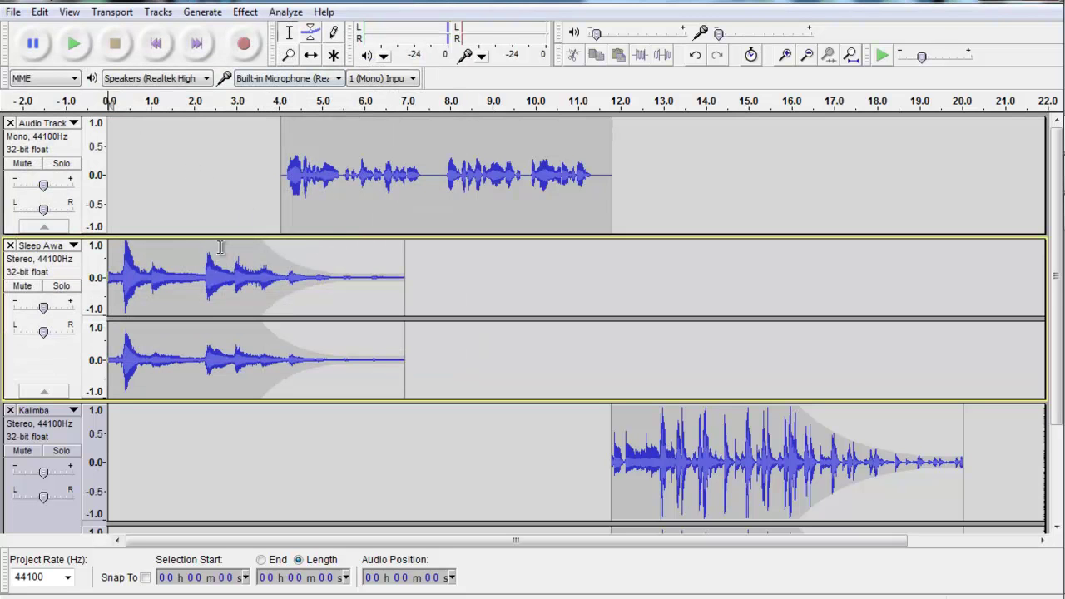
Step: Start exporting the mix with MP3 Files as the file type
left_click(13, 13)
left_click(71, 237)
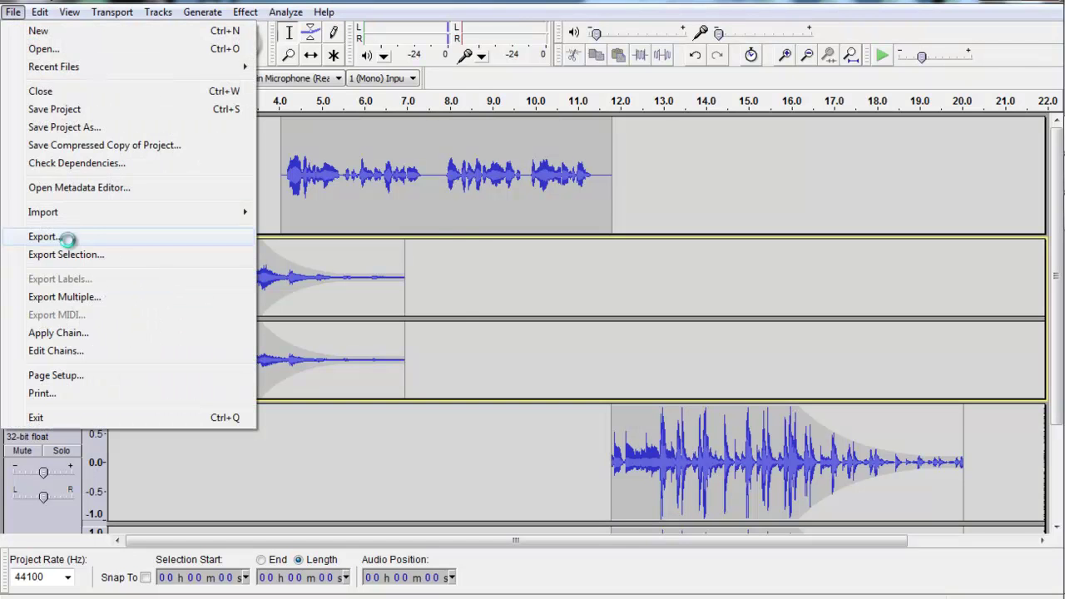
left_click(251, 318)
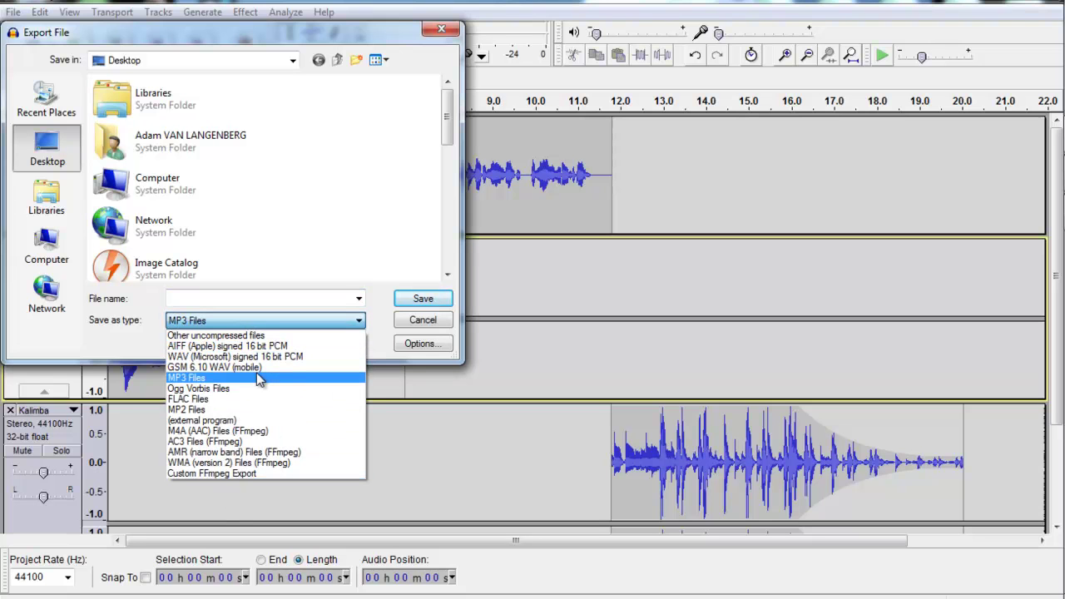
left_click(258, 379)
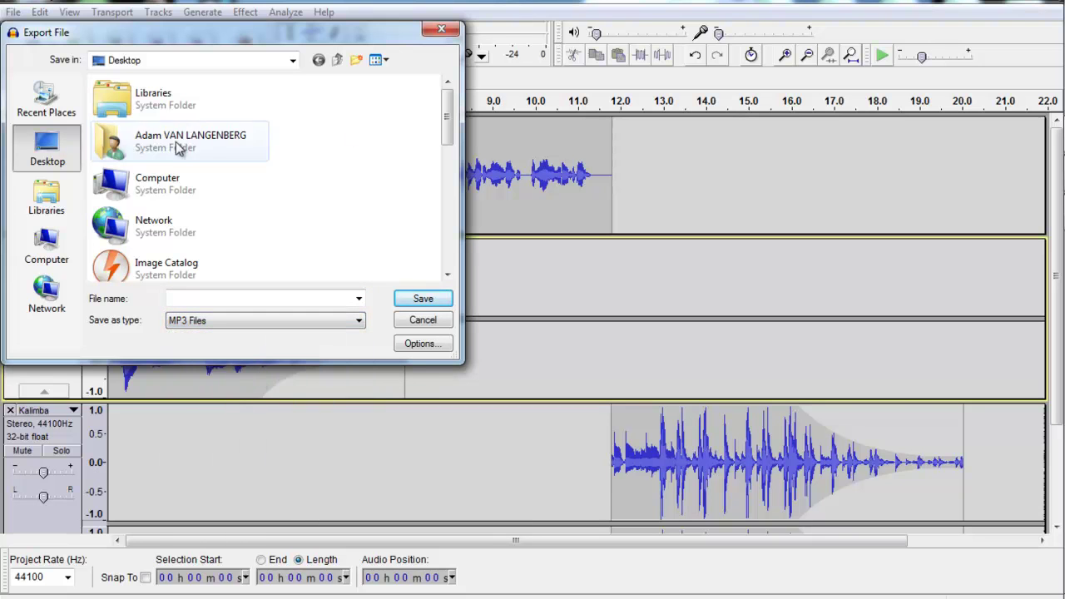
Step: Browse to Libraries > Music > Sample Music and name the export 'Mary'
left_click(46, 193)
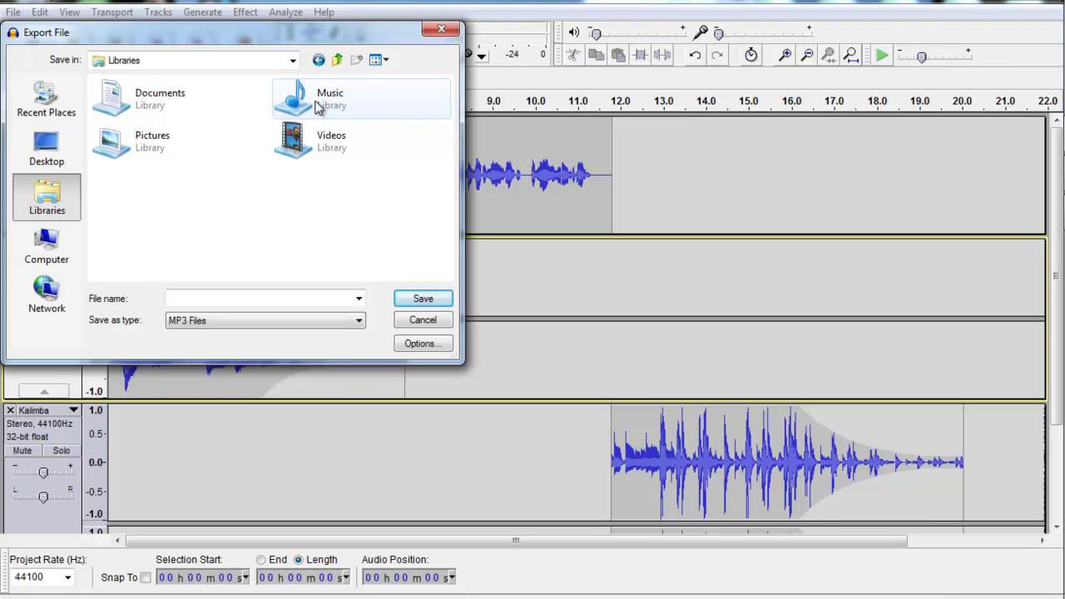
left_click(318, 110)
double_click(319, 109)
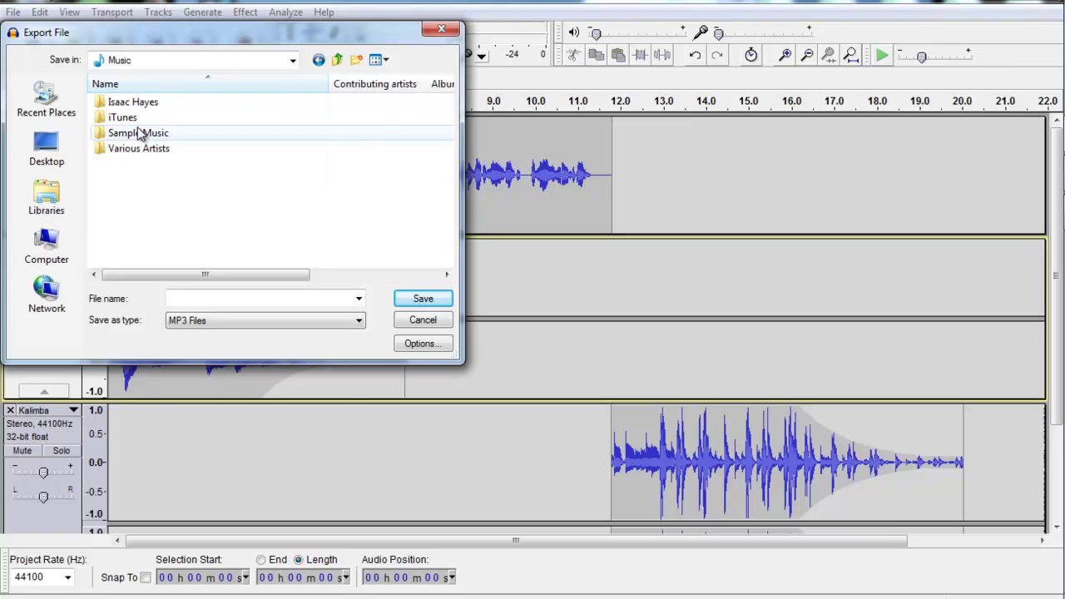
double_click(142, 130)
left_click(208, 294)
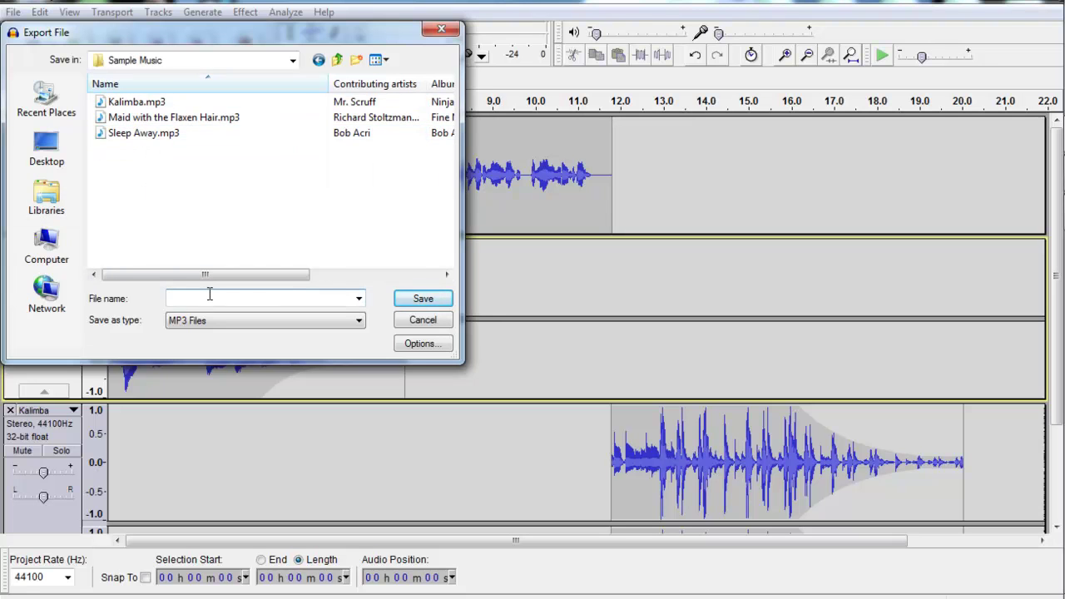
type("Mary had a little lamb")
Step: Save the export and review the Title, Artist, Album, Year and Genre tags
left_click(428, 299)
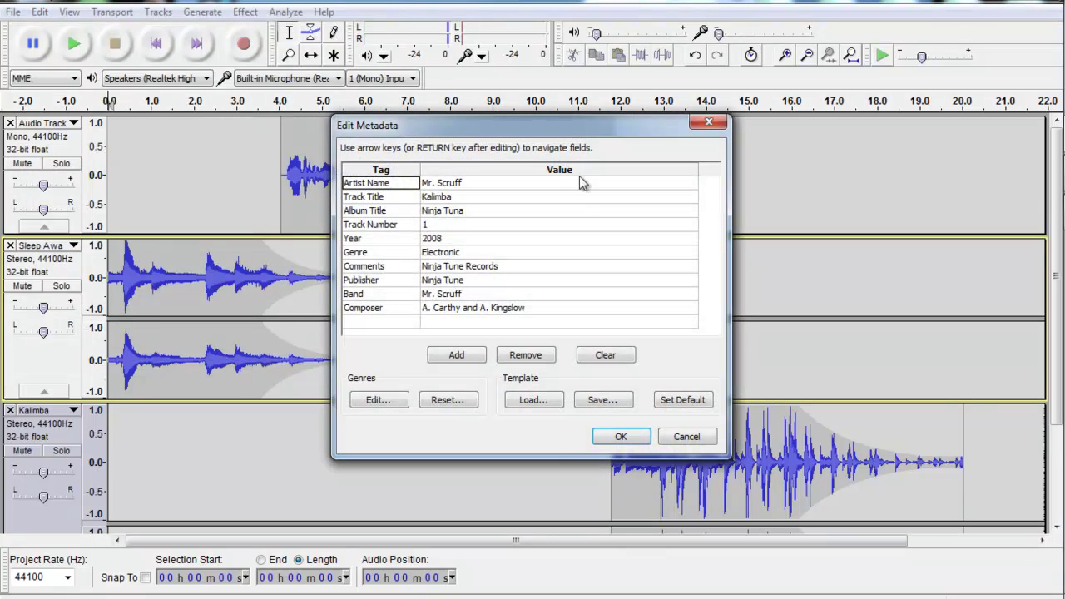
left_click(429, 200)
left_click(460, 183)
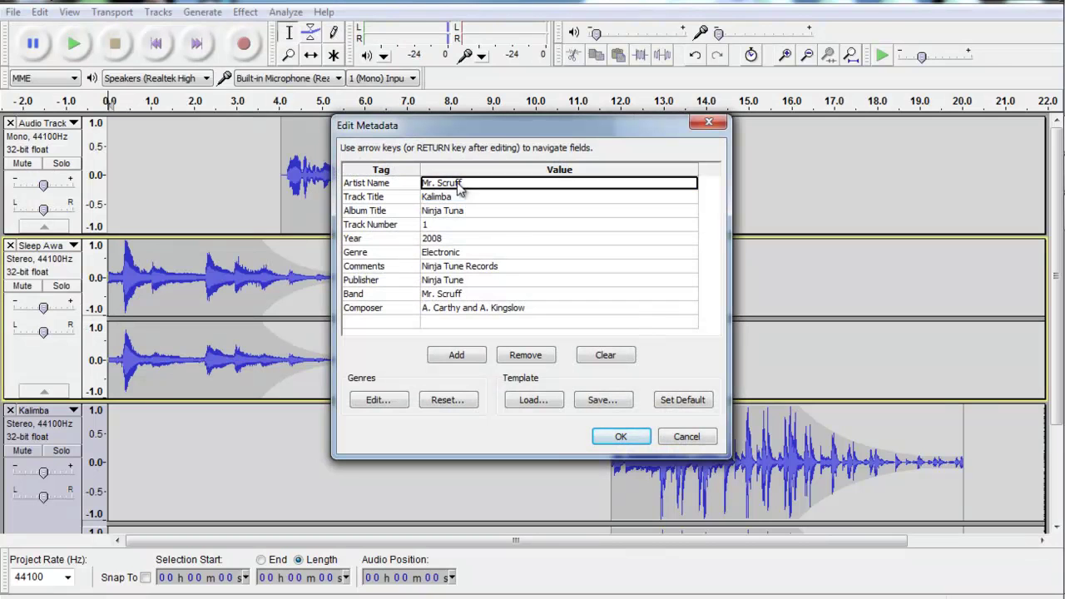
left_click(457, 212)
left_click(458, 239)
left_click(457, 253)
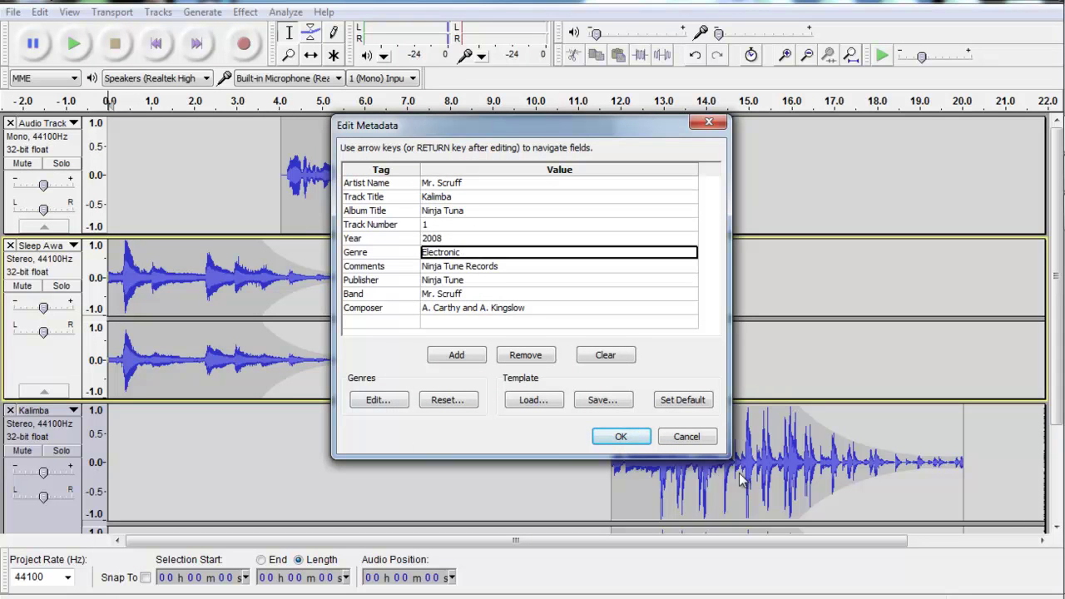
Step: Clear all metadata tags and accept them to run the MP3 export
left_click(601, 358)
left_click(431, 183)
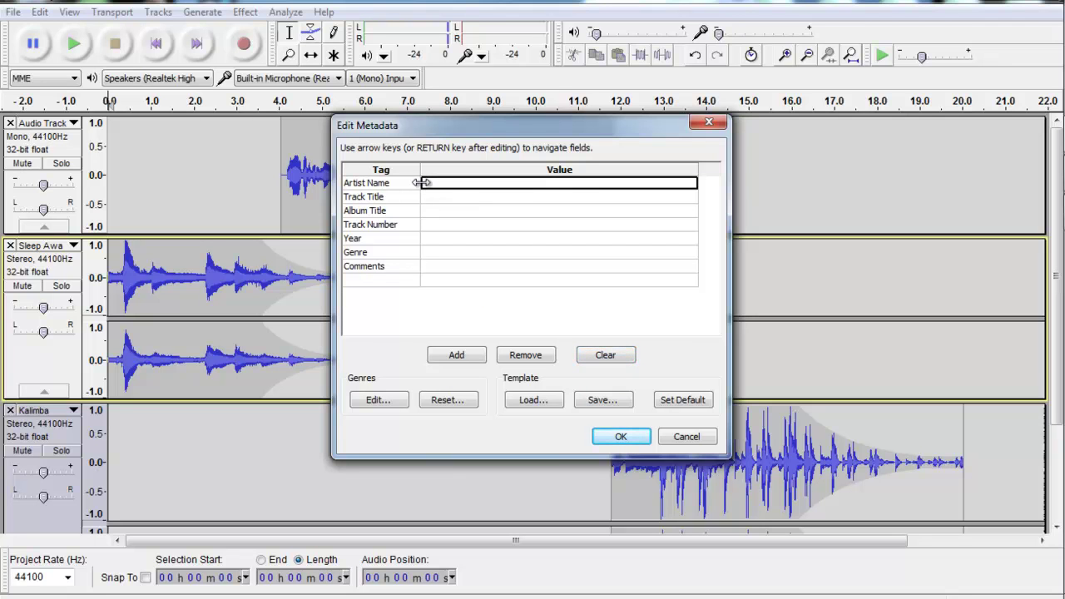
left_click(524, 197)
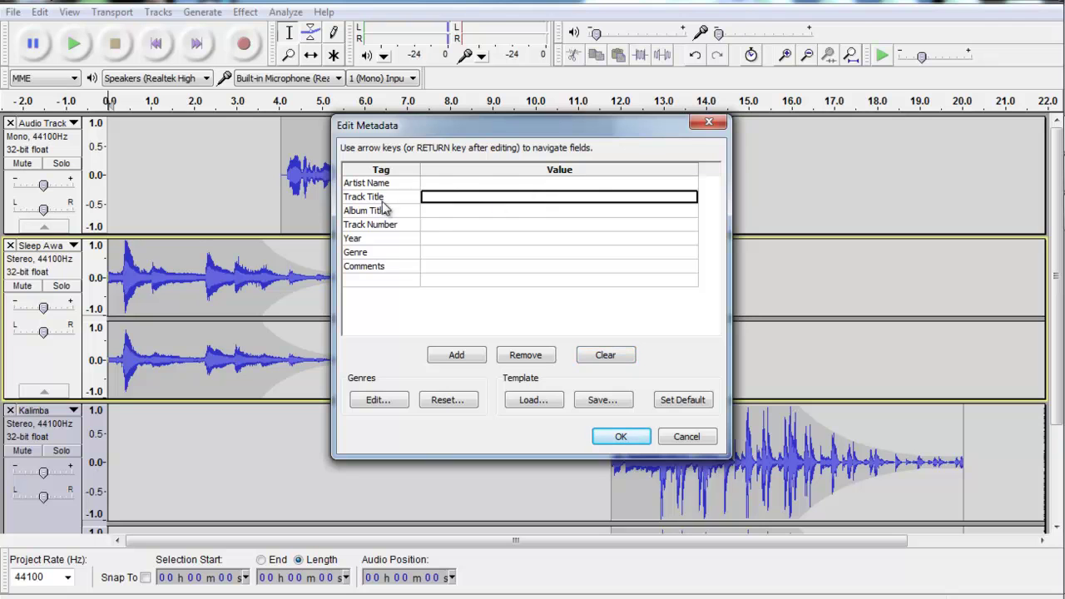
left_click(432, 213)
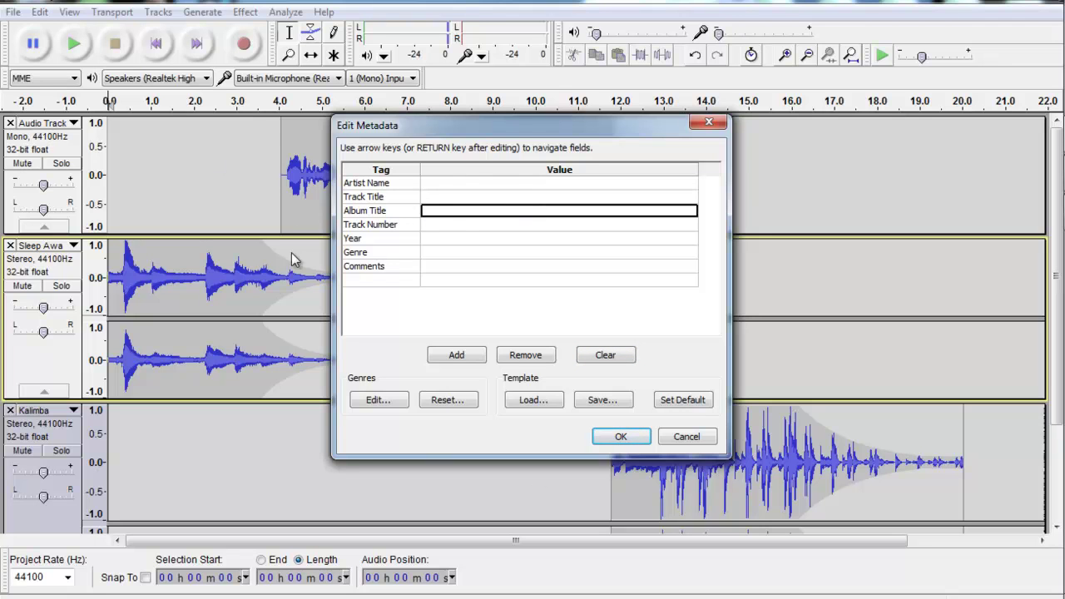
left_click(448, 212)
left_click(441, 227)
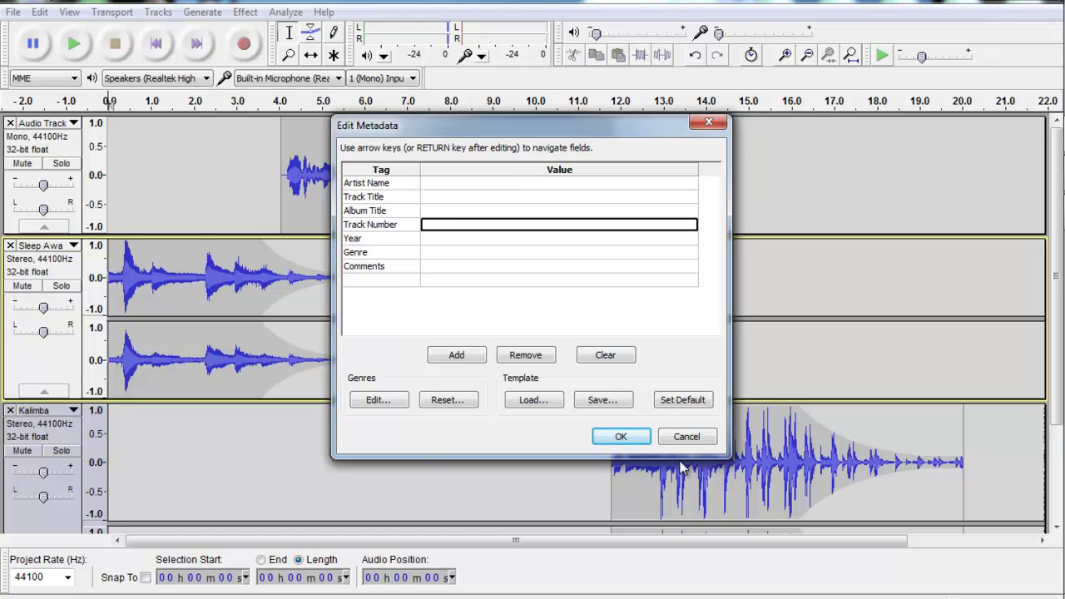
left_click(620, 437)
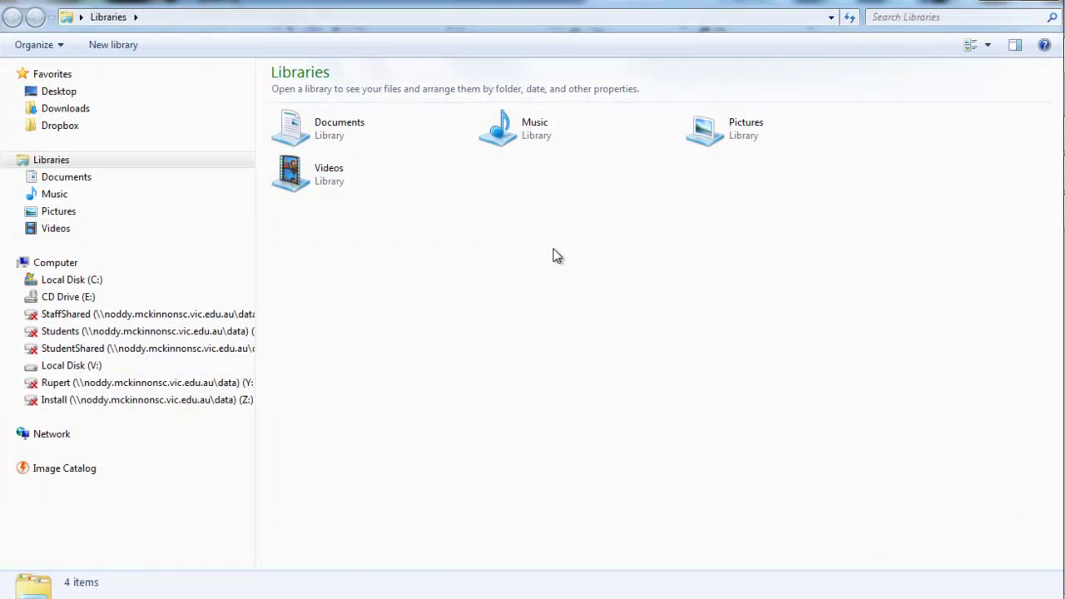
Step: Play Mary had a little lamb.mp3 from Music > Sample Music, then close the player
left_click(51, 197)
double_click(316, 172)
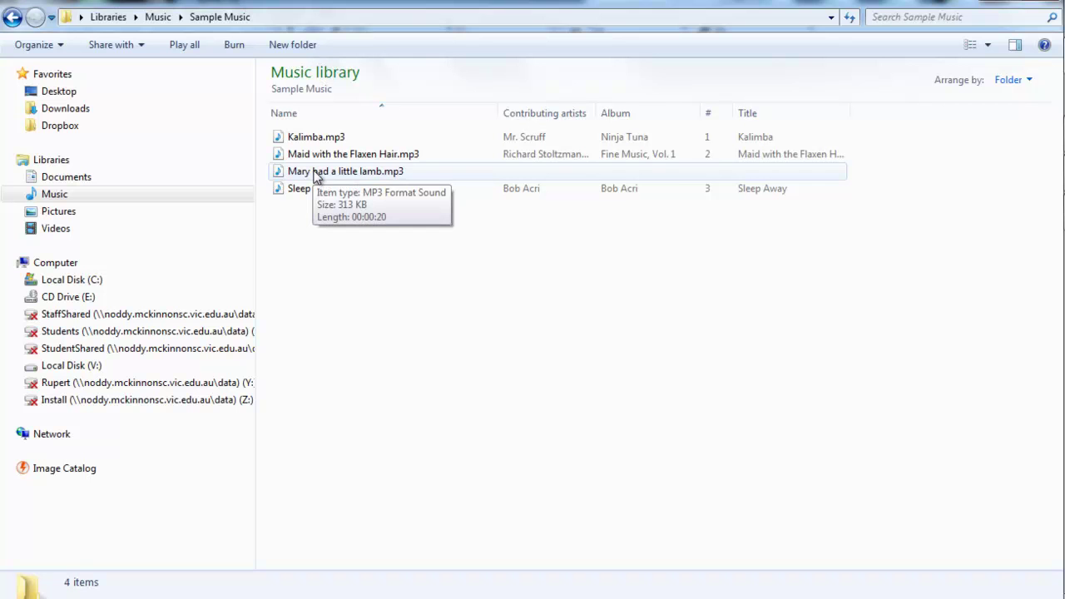
double_click(316, 172)
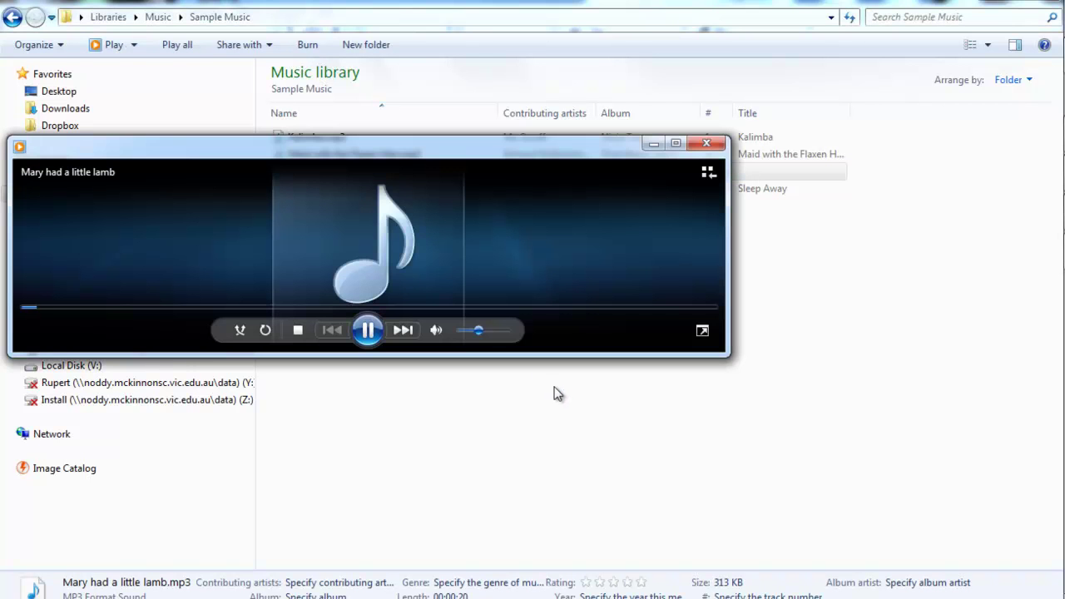
left_click(719, 153)
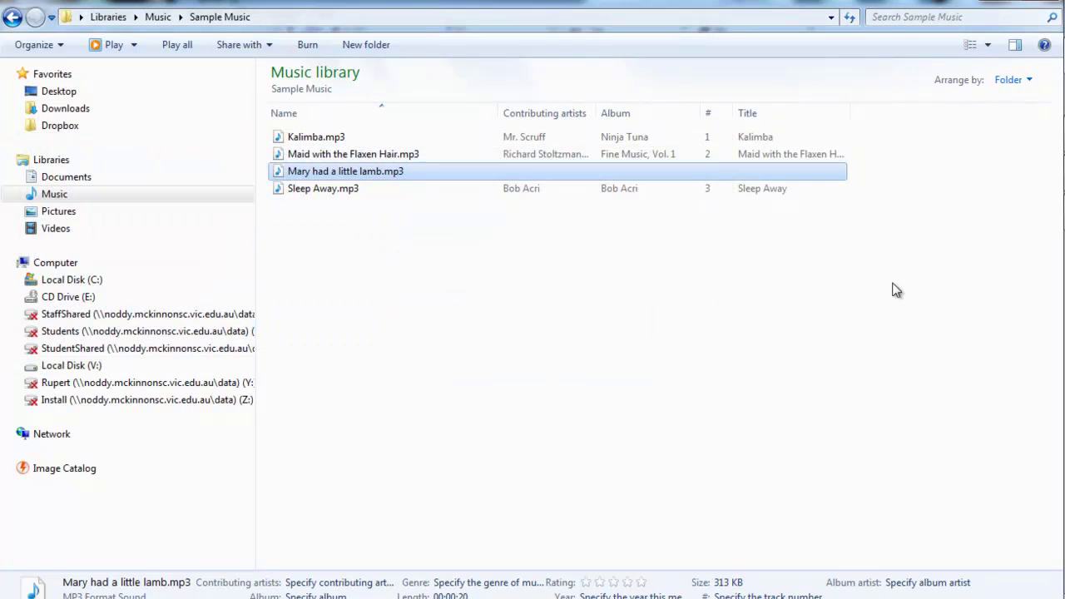